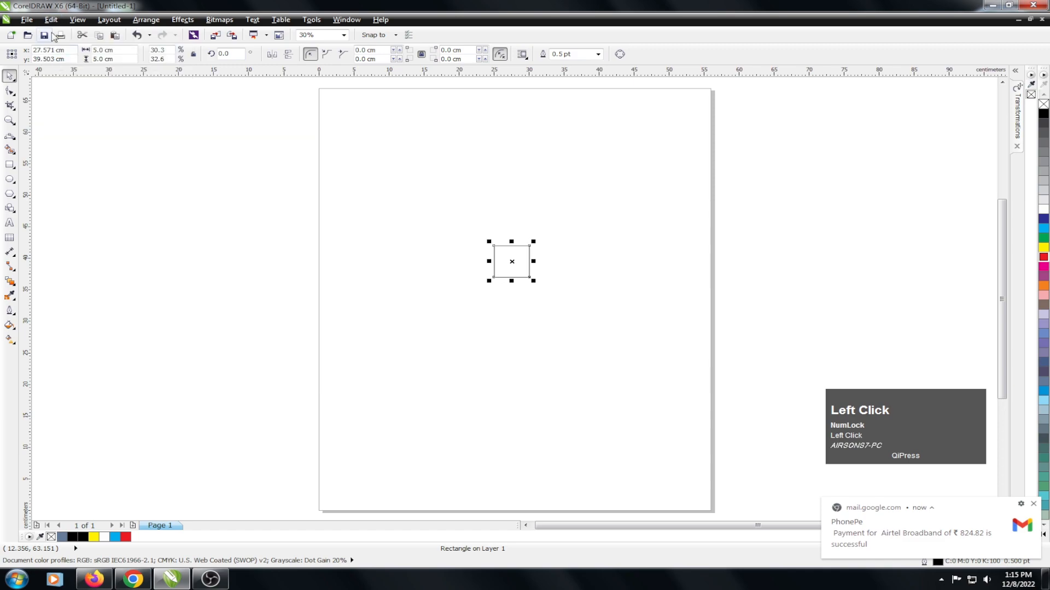
# - Paste a copy of the 5 cm square and resize it to 7 by 7 cm
pyautogui.click(68, 99)
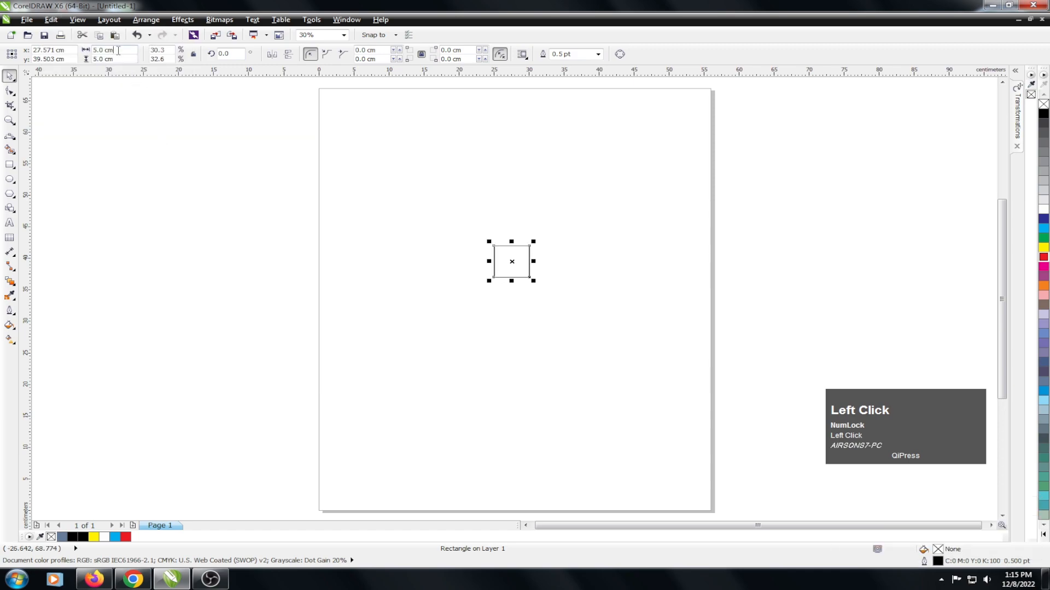
pyautogui.write('7')
pyautogui.press('Tab')
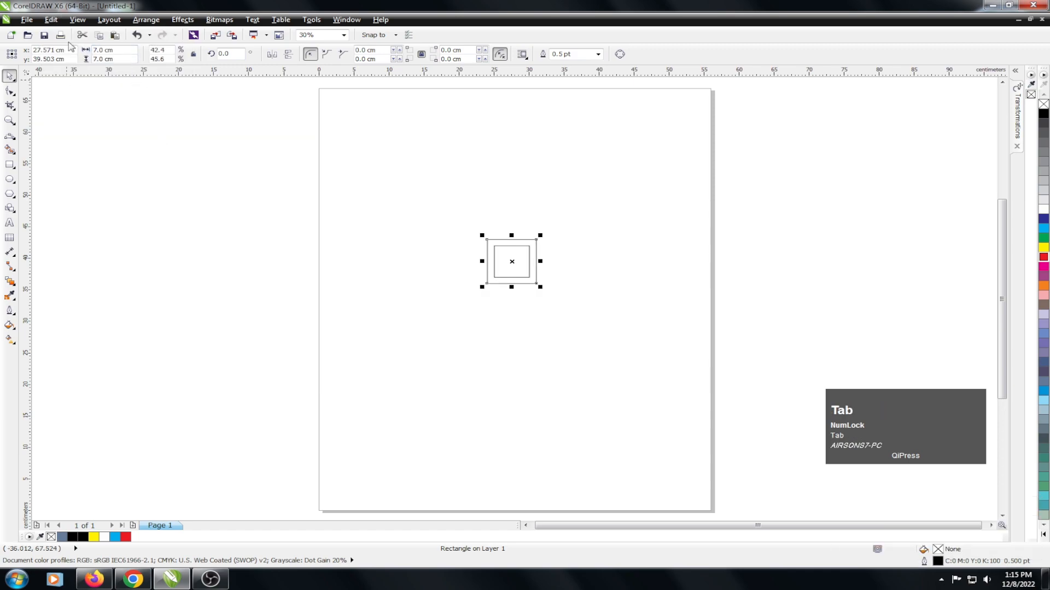
# - Copy and paste the 7 cm square, and resize the new one to 11 by 11 cm
pyautogui.click(51, 19)
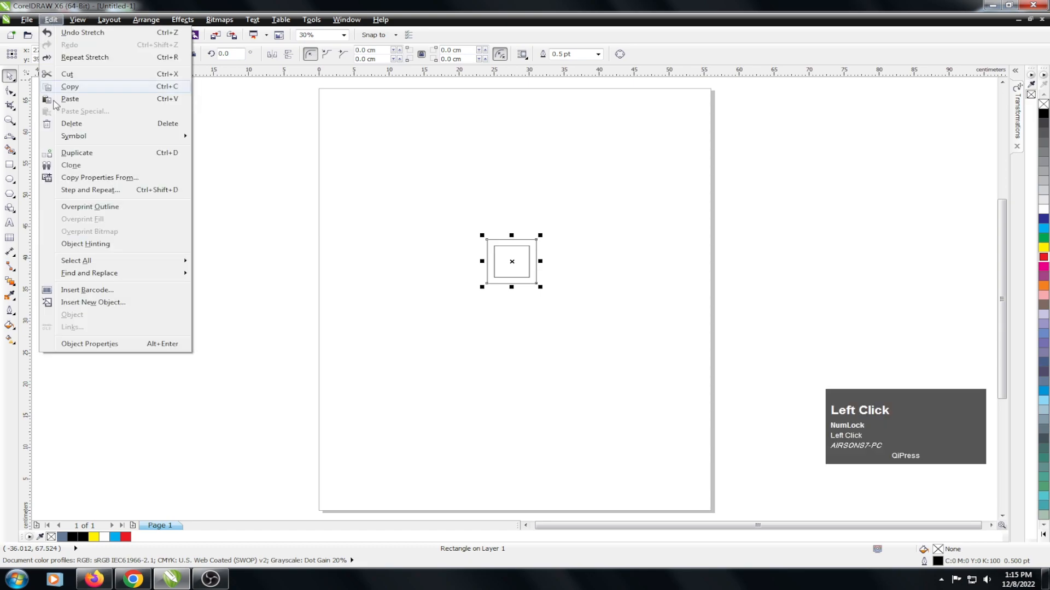
pyautogui.click(67, 88)
pyautogui.click(51, 19)
pyautogui.click(69, 99)
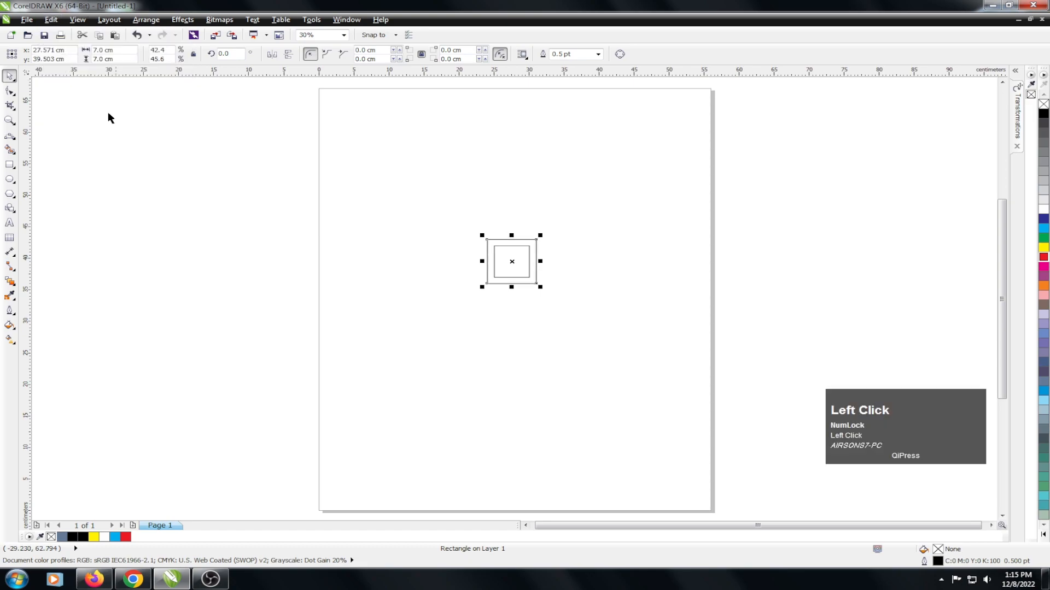
pyautogui.write('11')
pyautogui.press('Tab')
# - Centre all three squares on the page
pyautogui.moveTo(362, 174); pyautogui.dragTo(621, 330)
pyautogui.press('p')
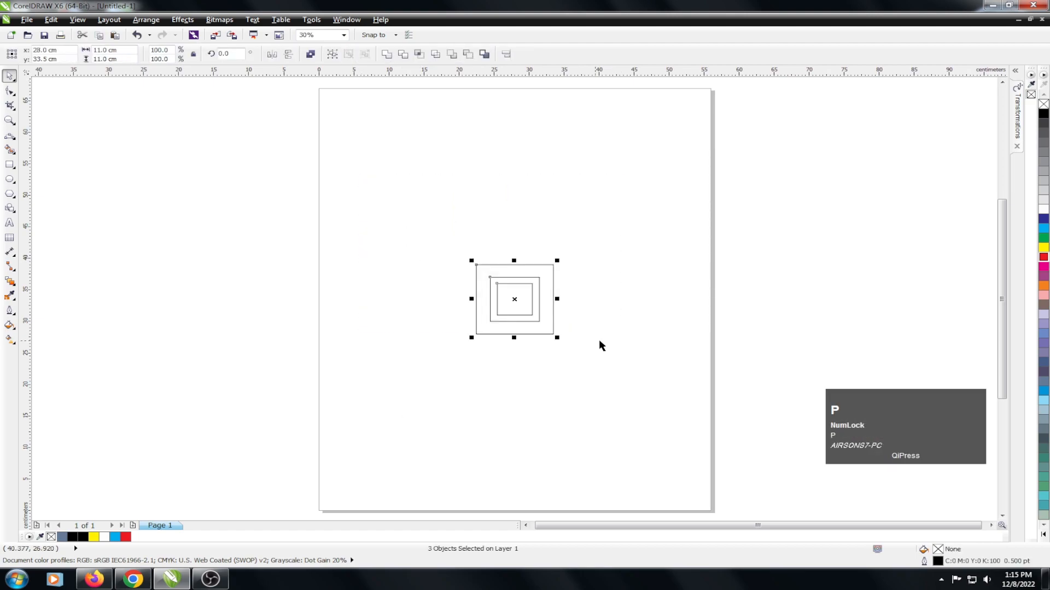
pyautogui.hotkey('shift', 'F2')
pyautogui.click(429, 204)
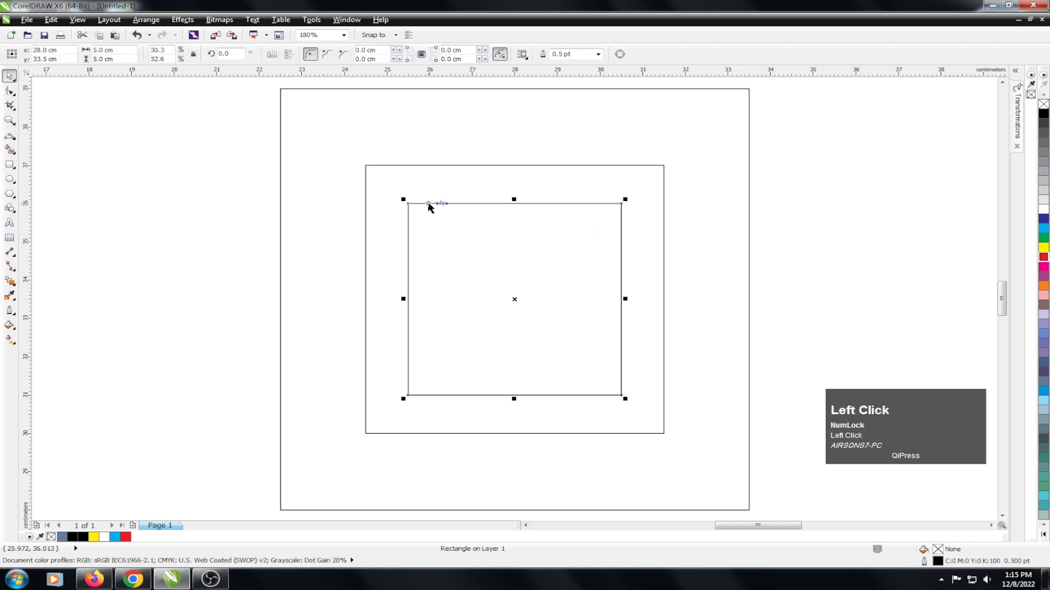
pyautogui.press('Tab')
pyautogui.keyDown('alt'); pyautogui.click(378, 165); pyautogui.keyUp('alt')
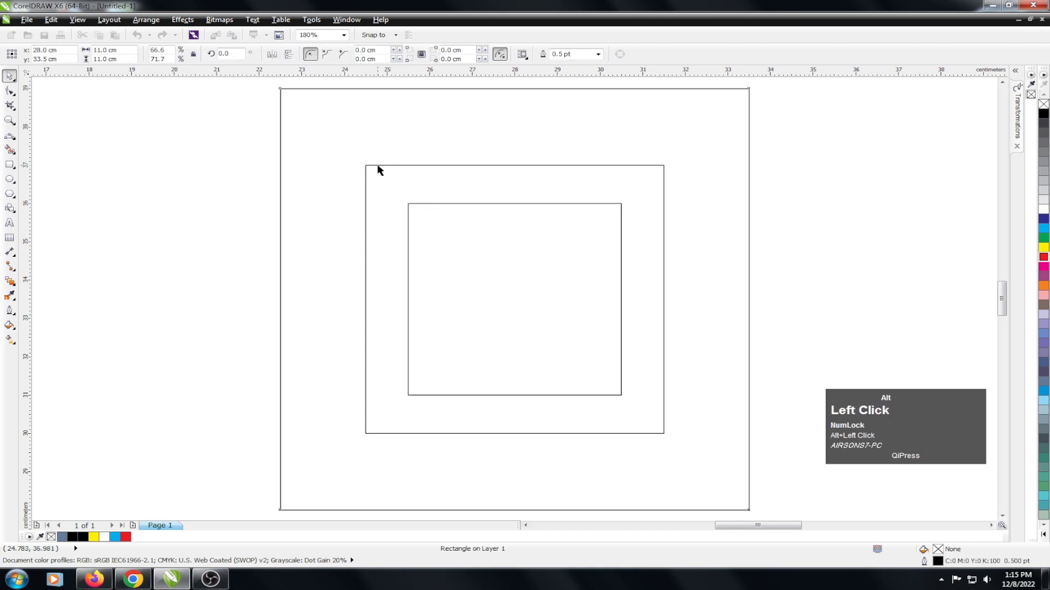
pyautogui.click(308, 109)
pyautogui.scroll(-2, 339, 181)
# - Blend the 11 cm square into the 7 cm square with 3 intermediate steps
pyautogui.moveTo(266, 99); pyautogui.dragTo(657, 405)
pyautogui.scroll(1, 334, 155)
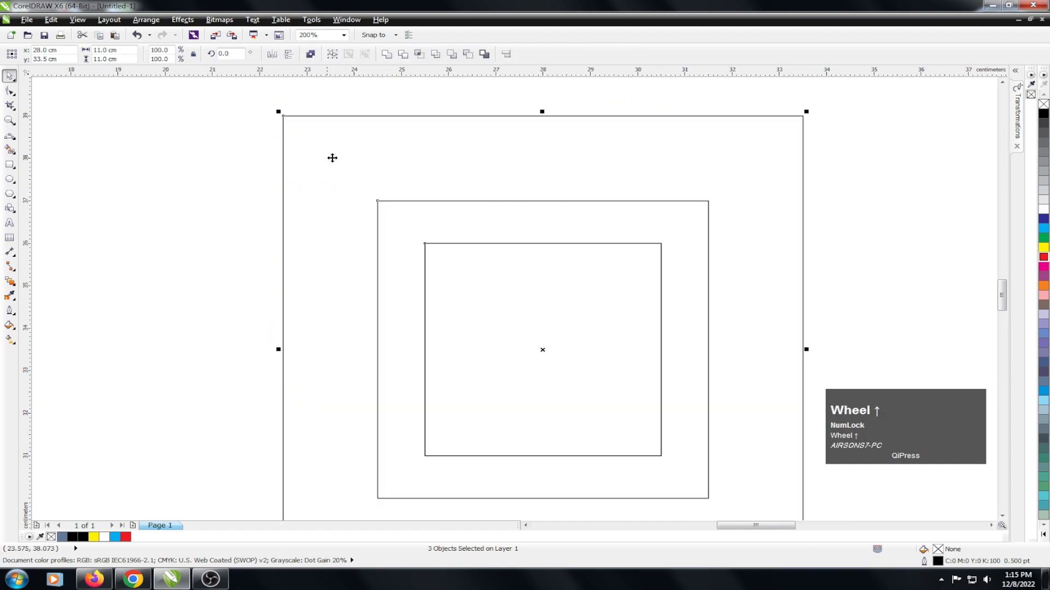
pyautogui.click(9, 285)
pyautogui.click(14, 284)
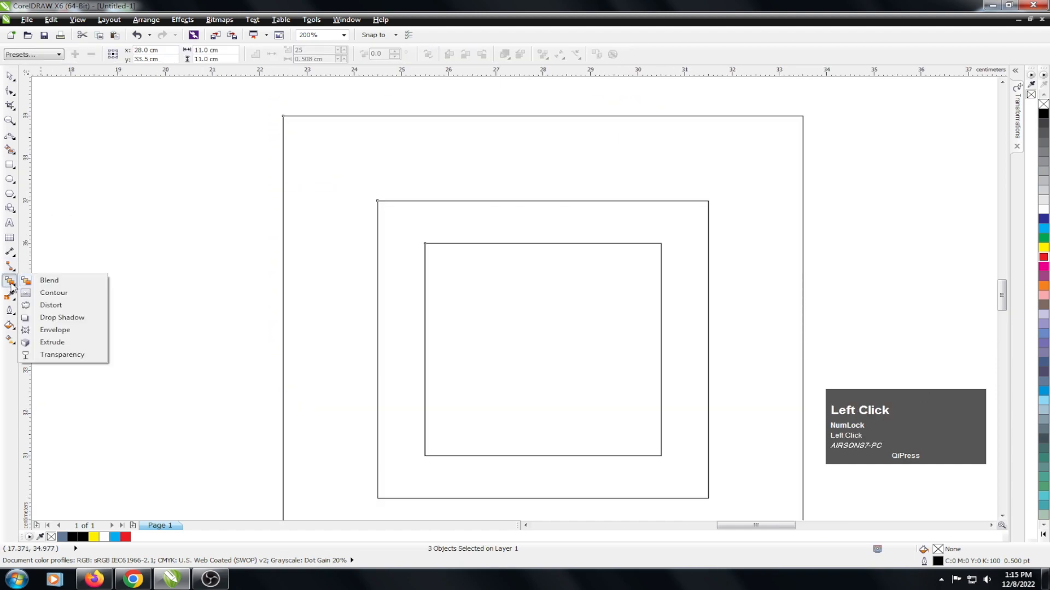
pyautogui.click(48, 283)
pyautogui.moveTo(284, 298); pyautogui.dragTo(378, 301)
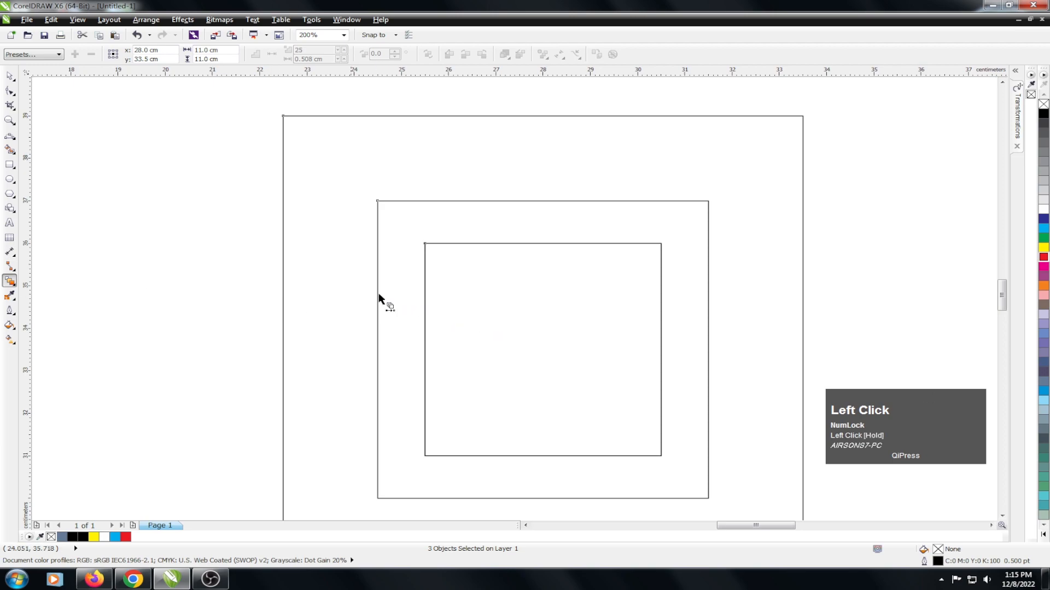
pyautogui.moveTo(284, 190); pyautogui.dragTo(379, 200)
pyautogui.click(304, 50)
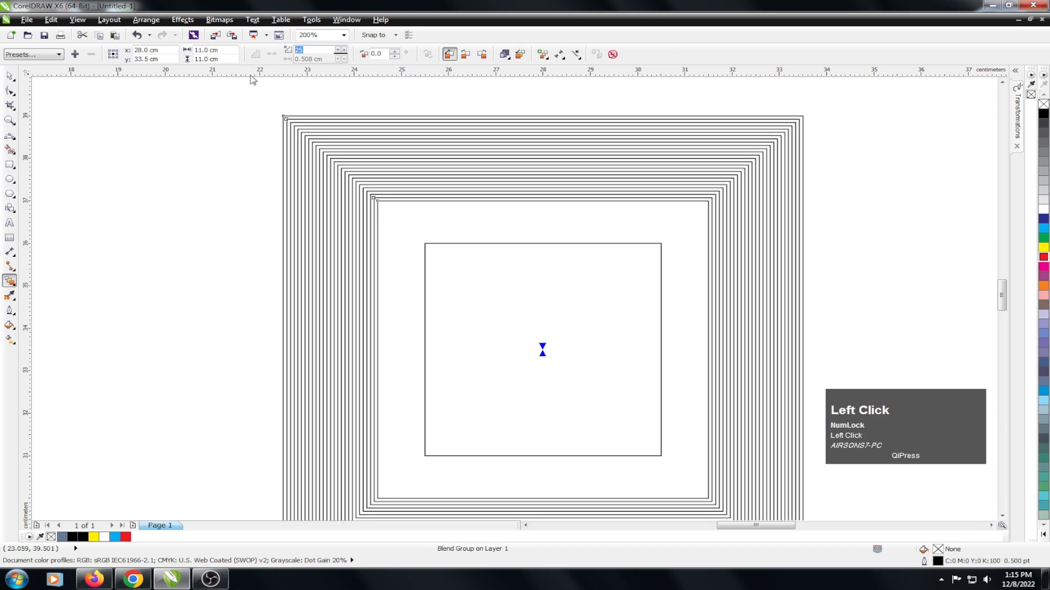
pyautogui.write('3')
pyautogui.press('Return')
# - Break the blend group between the 11 cm and 7 cm squares apart
pyautogui.hotkey('ctrl', 'space')
pyautogui.click(314, 140)
pyautogui.rightClick(312, 138)
pyautogui.click(345, 157)
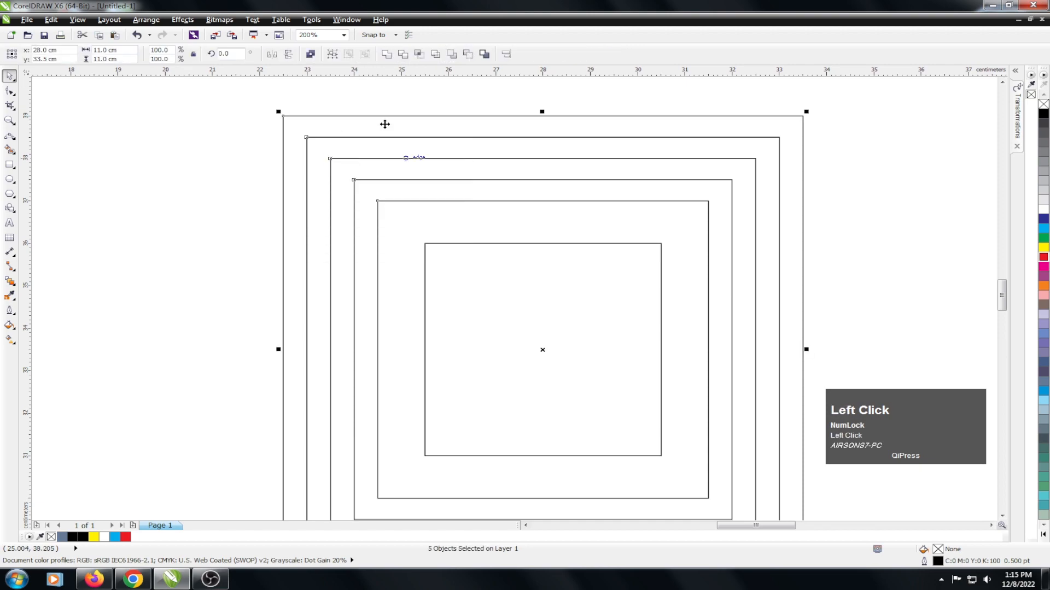
# - Align the five outer squares to the 7 cm square's bottom and right edges, leaving out the innermost 5 cm square
pyautogui.scroll(-1, 339, 159)
pyautogui.click(437, 242)
pyautogui.moveTo(351, 208); pyautogui.dragTo(572, 324)
pyautogui.moveTo(281, 105); pyautogui.dragTo(711, 399)
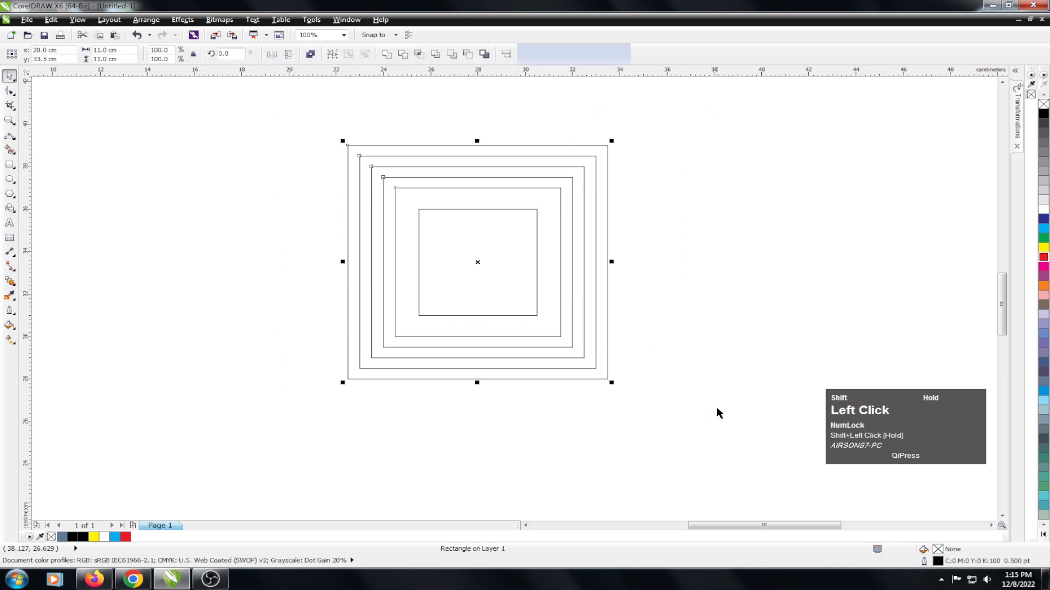
pyautogui.press('b')
pyautogui.press('r')
# - Draw a vertical Freehand line about 8.4 cm long from above the squares down along the 5 cm square's right edge
pyautogui.scroll(-1, 526, 268)
pyautogui.moveTo(361, 158); pyautogui.dragTo(665, 378)
pyautogui.hotkey('shift', 'F2')
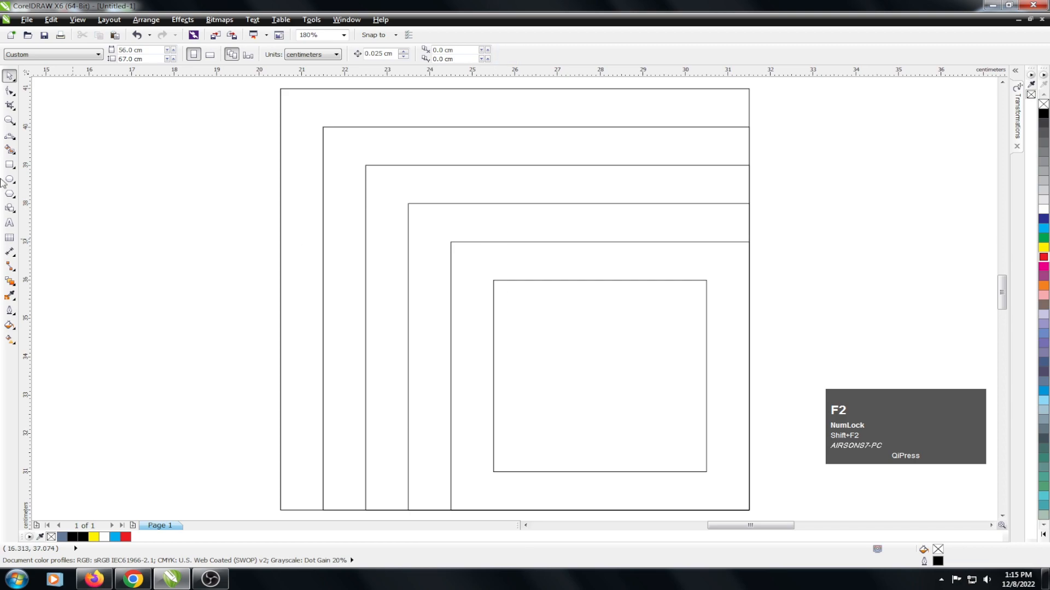
pyautogui.click(13, 140)
pyautogui.click(13, 140)
pyautogui.click(12, 140)
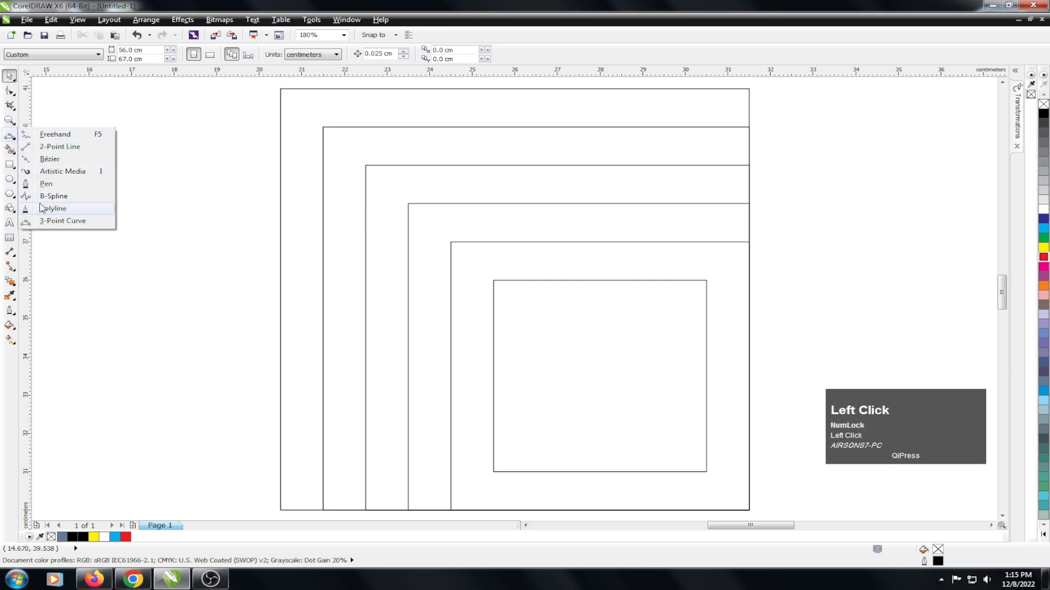
pyautogui.click(54, 134)
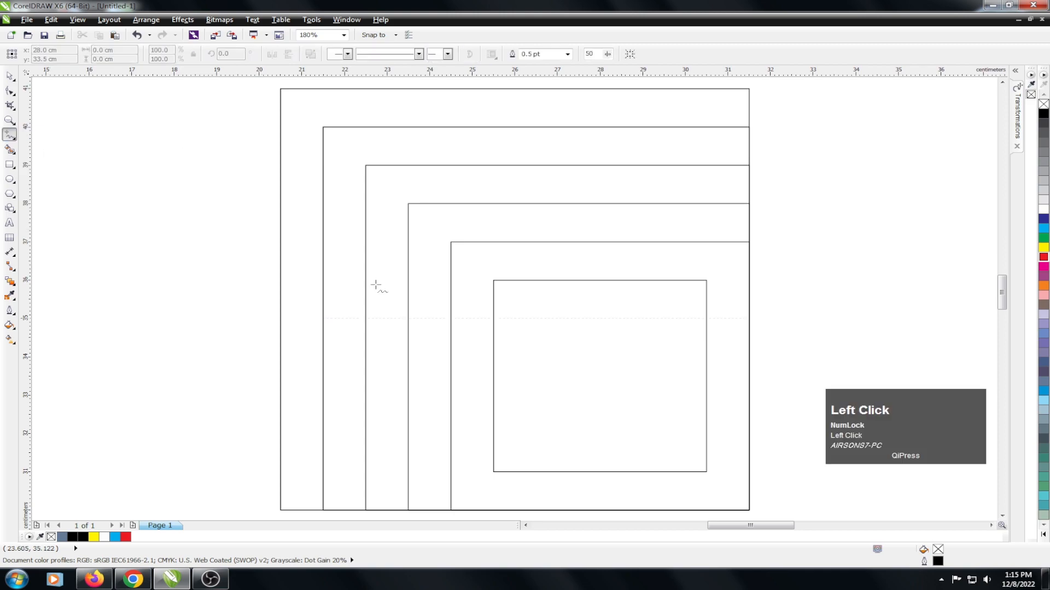
pyautogui.scroll(-3, 581, 198)
pyautogui.click(578, 155)
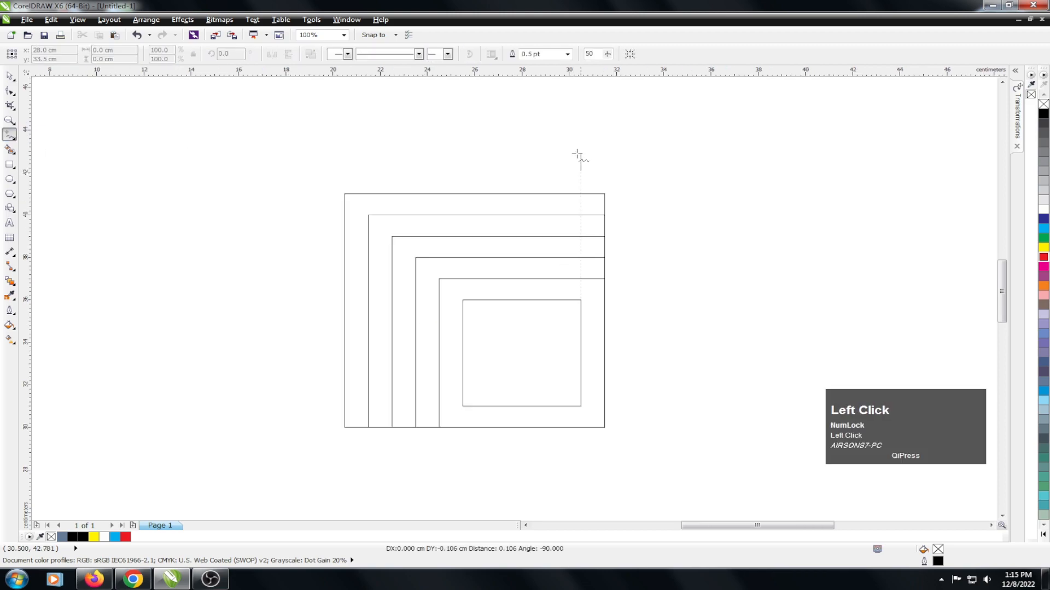
pyautogui.keyDown('ctrl'); pyautogui.click(587, 331); pyautogui.keyUp('ctrl')
pyautogui.press('space')
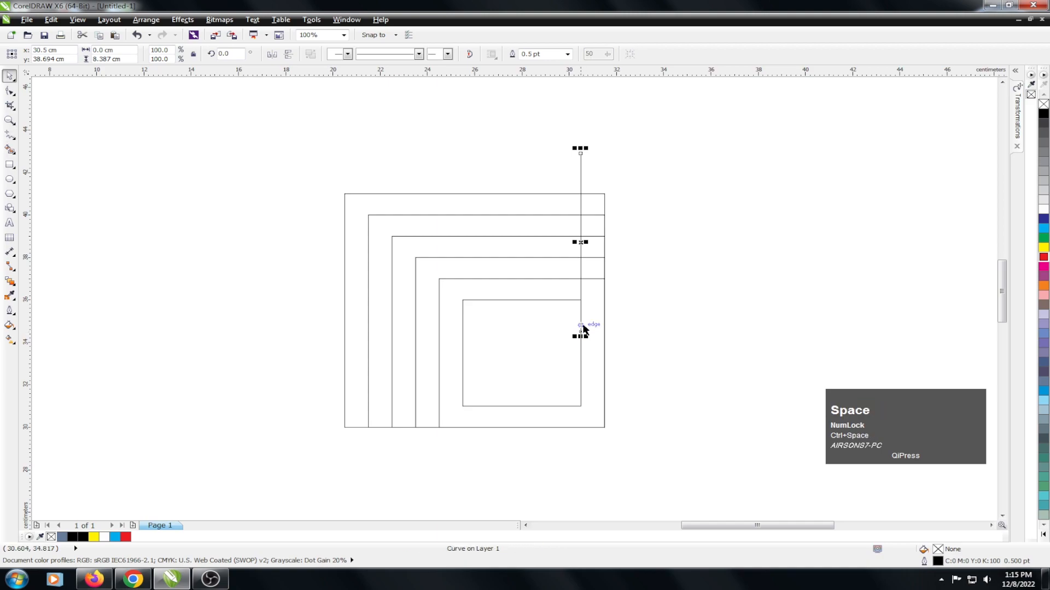
# - Copy the vertical line onto the left edges of the 7 cm and 9 cm squares
pyautogui.click(581, 328)
pyautogui.moveTo(584, 266); pyautogui.dragTo(416, 277)
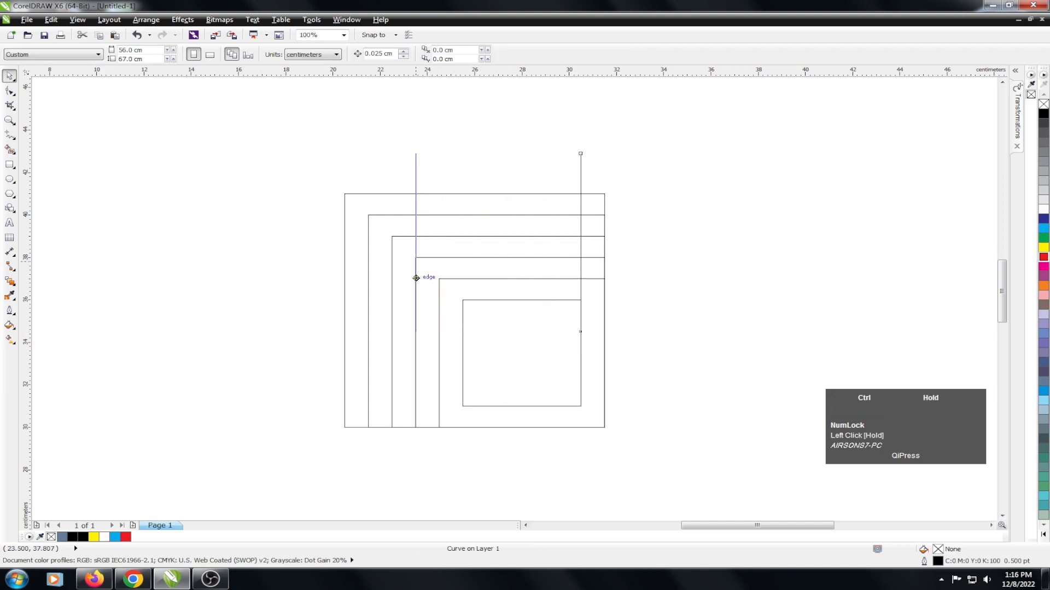
pyautogui.moveTo(416, 278); pyautogui.dragTo(416, 278)
pyautogui.rightClick(416, 277)
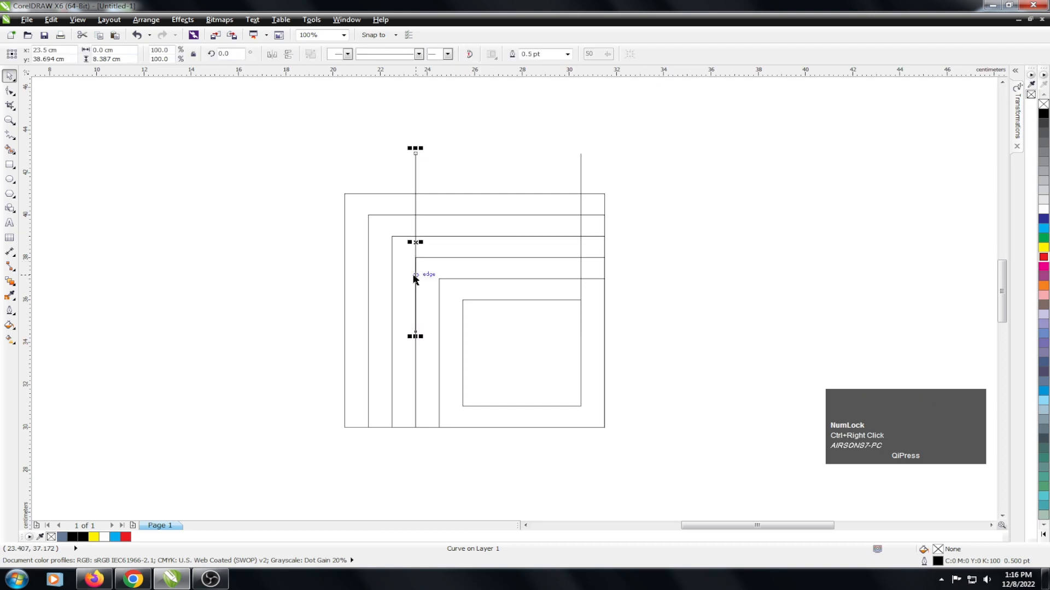
pyautogui.scroll(1, 416, 280)
pyautogui.moveTo(418, 213); pyautogui.dragTo(368, 225)
pyautogui.keyDown('ctrl'); pyautogui.rightClick(368, 225); pyautogui.keyUp('ctrl')
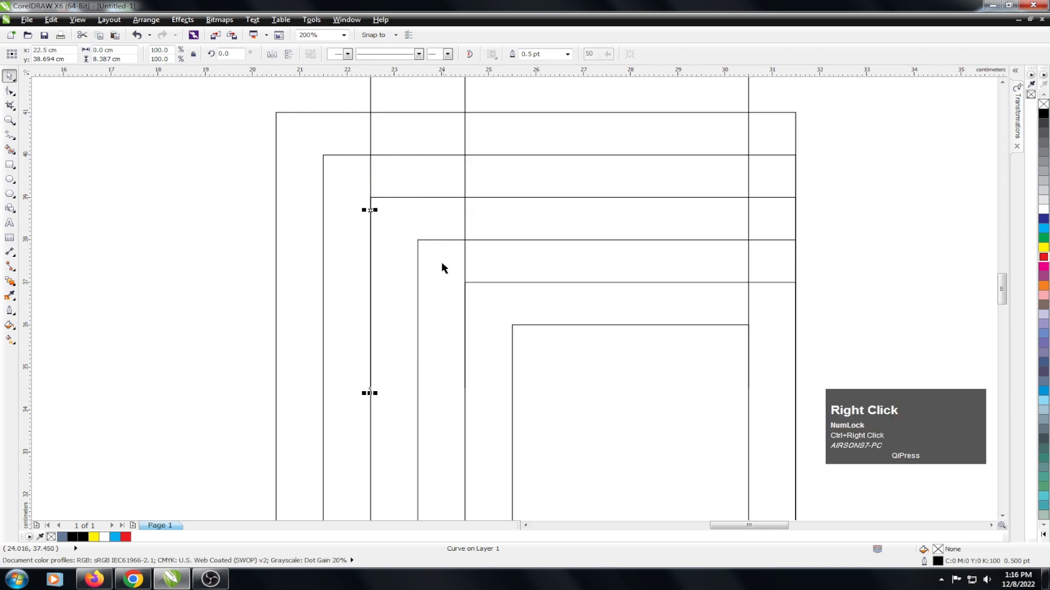
# - Rotate a copy of the line on the 9 cm square to horizontal and place it along the 8 cm square's top edge
pyautogui.scroll(-1, 436, 269)
pyautogui.click(403, 159)
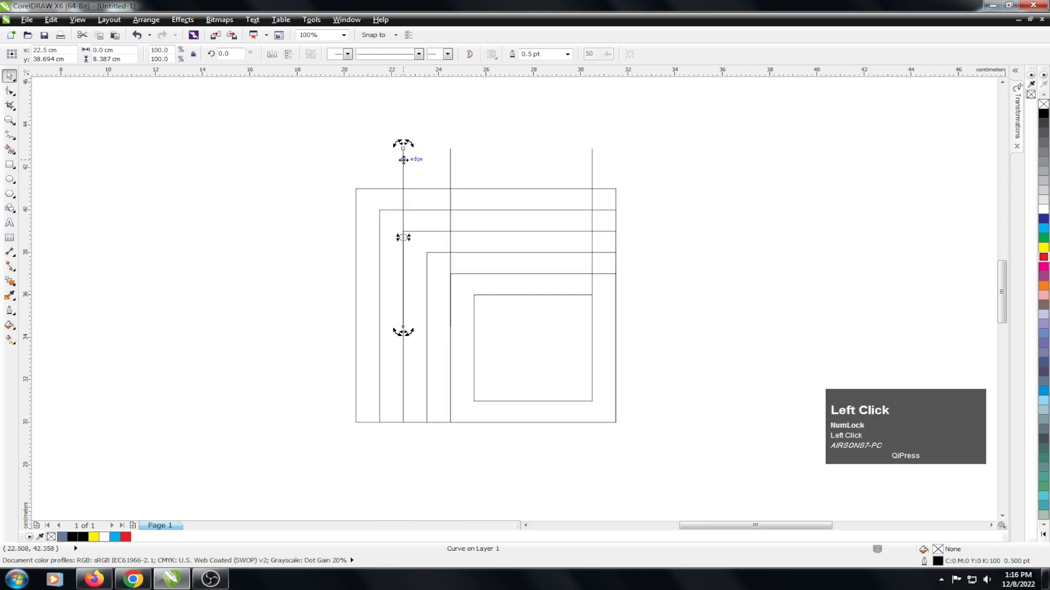
pyautogui.moveTo(402, 143); pyautogui.dragTo(351, 242)
pyautogui.keyDown('ctrl'); pyautogui.rightClick(352, 242); pyautogui.keyUp('ctrl')
pyautogui.moveTo(440, 239); pyautogui.dragTo(421, 257)
pyautogui.click(452, 284)
# - Move the horizontal line down onto the top edge of the 7 cm square
pyautogui.moveTo(166, 116); pyautogui.dragTo(691, 464)
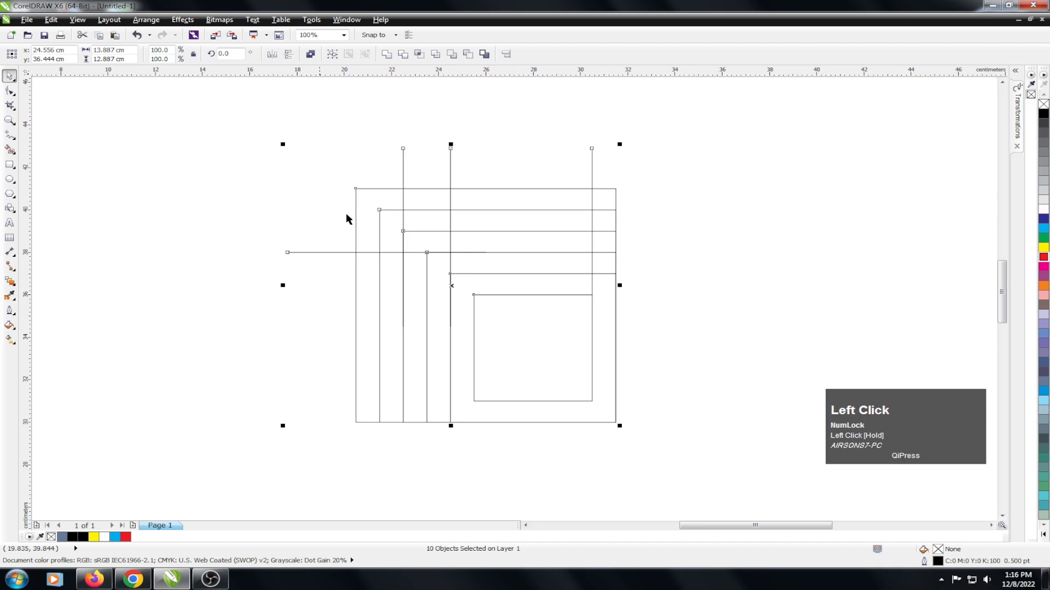
pyautogui.hotkey('shift', 'F2')
pyautogui.click(43, 146)
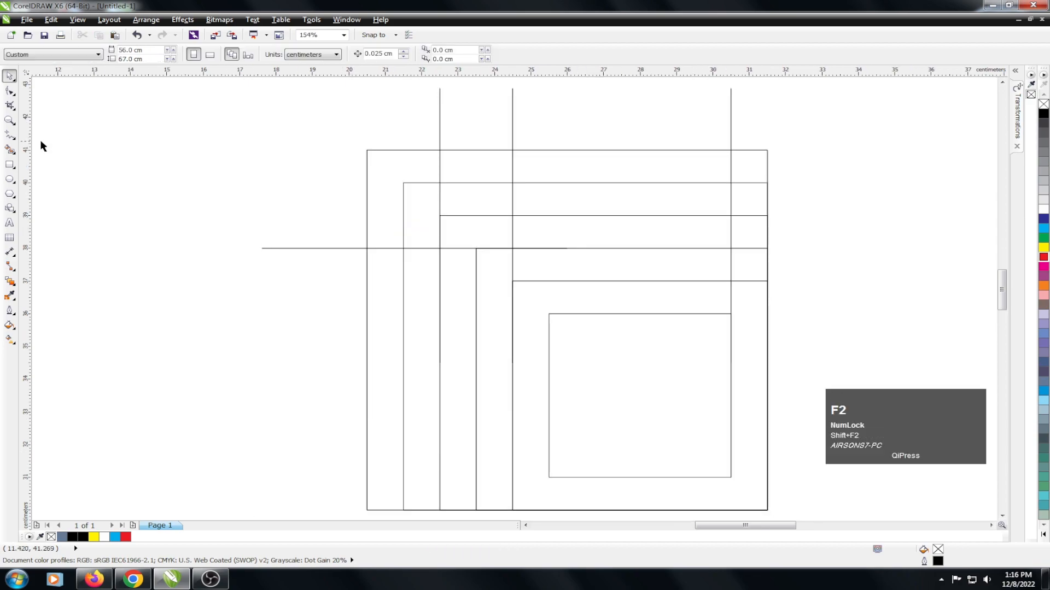
pyautogui.click(6, 135)
pyautogui.click(51, 221)
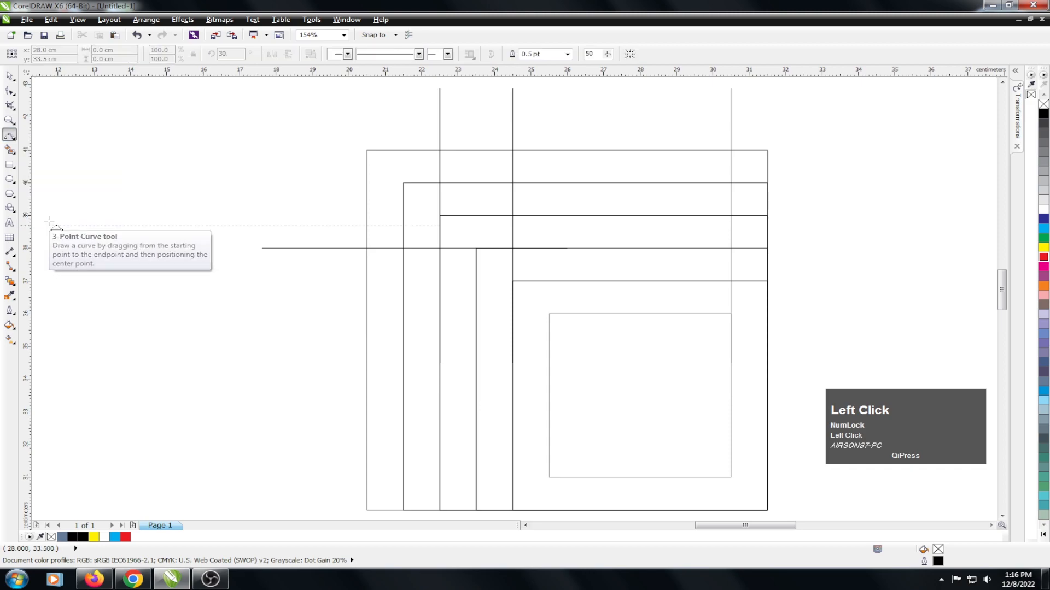
pyautogui.scroll(2, 469, 229)
pyautogui.press('space')
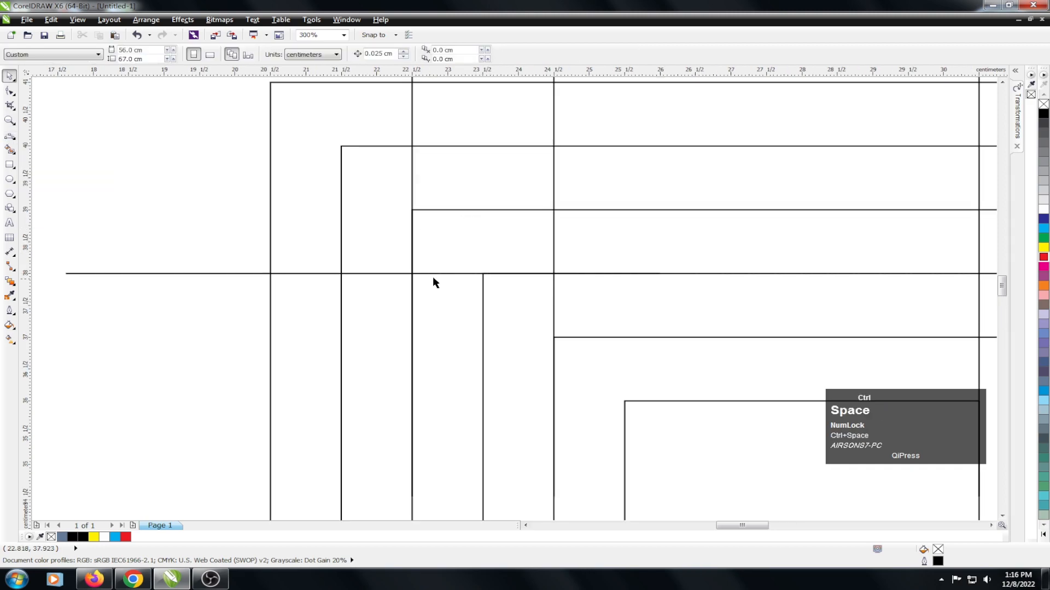
pyautogui.moveTo(440, 273); pyautogui.dragTo(448, 335)
pyautogui.scroll(2, 544, 236)
# - Draw a 2 by 2 cm 3-Point Curve rounding the 9 cm square's top-left corner, between the horizontal line and the vertical line at 24.5 cm
pyautogui.press('space')
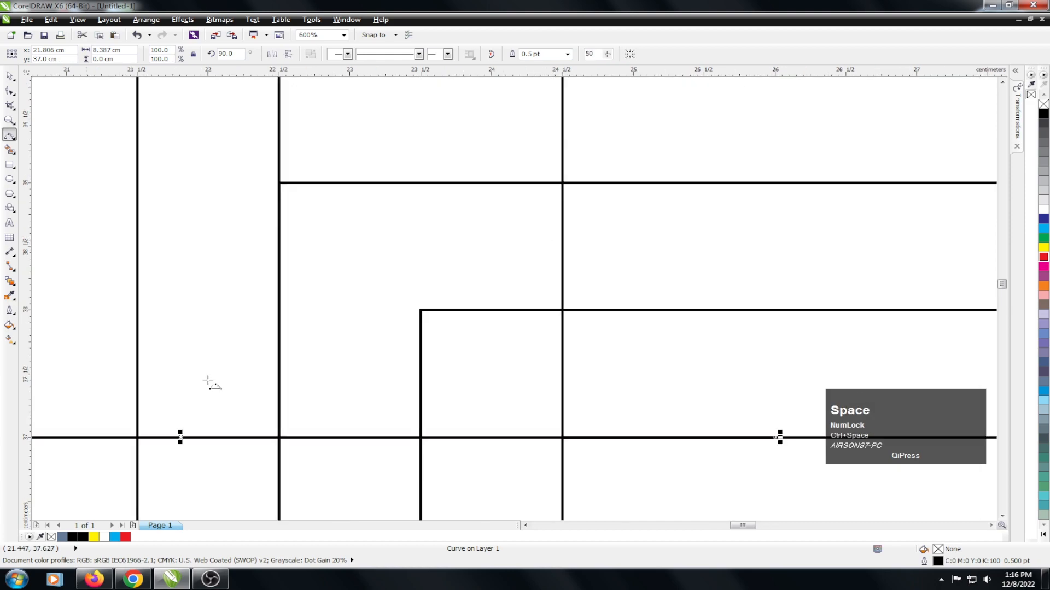
pyautogui.click(6, 137)
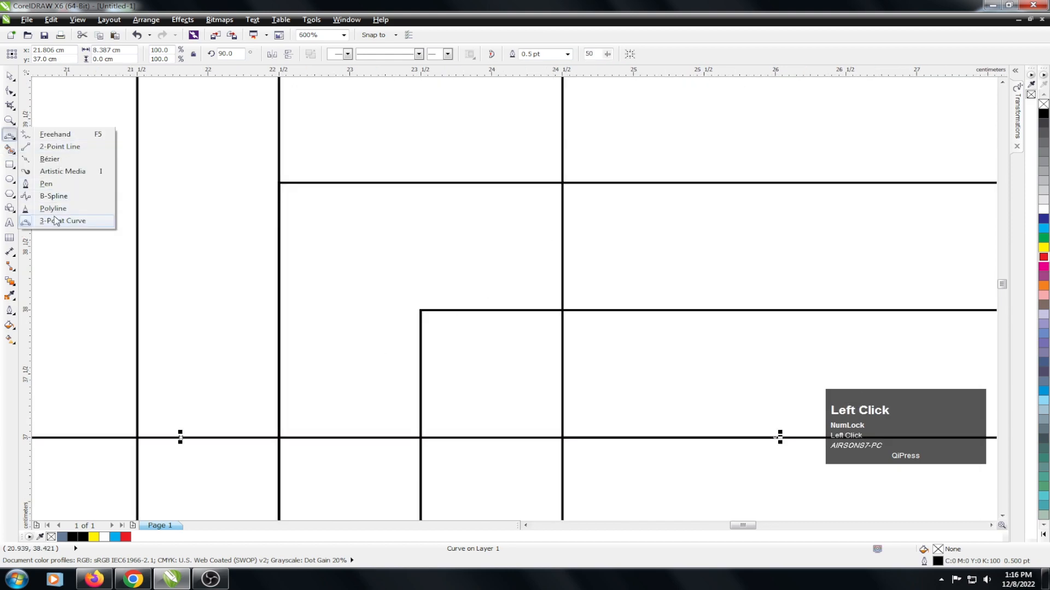
pyautogui.click(57, 224)
pyautogui.moveTo(279, 437); pyautogui.dragTo(563, 183)
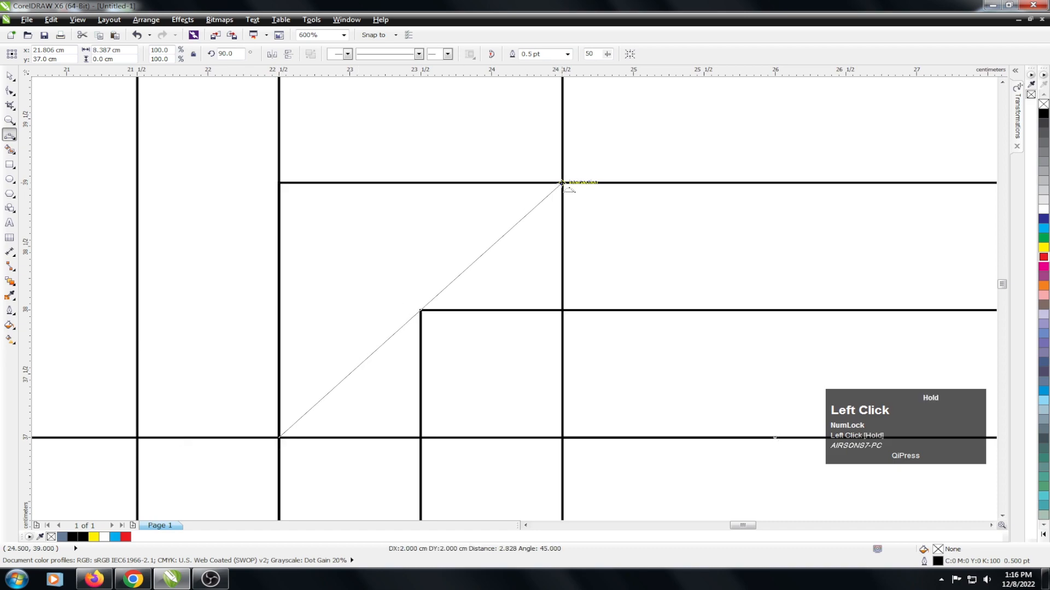
pyautogui.click(562, 183)
pyautogui.hotkey('ctrl', 'space')
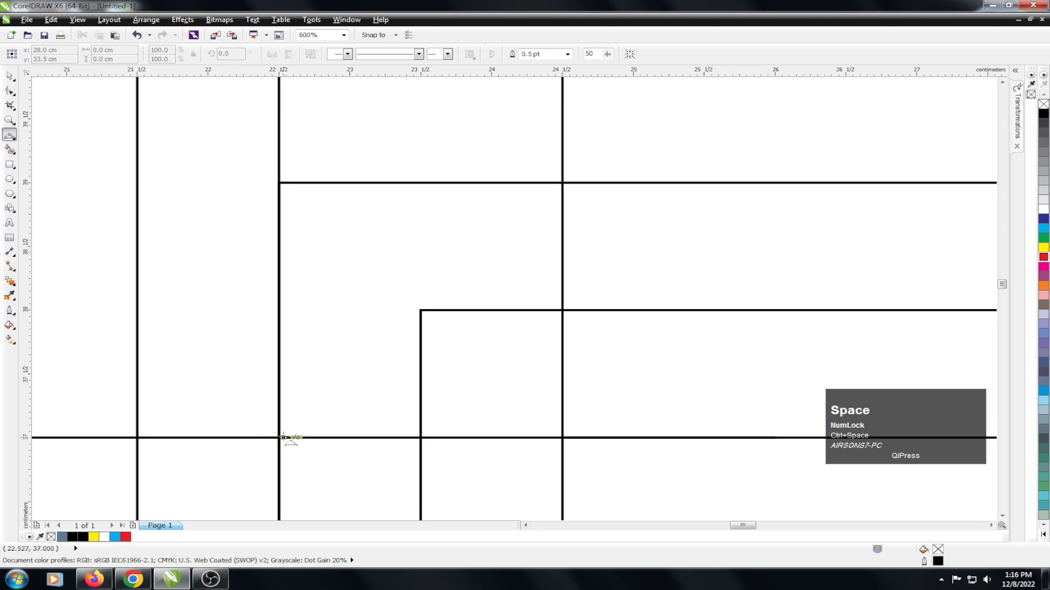
pyautogui.moveTo(279, 437); pyautogui.dragTo(563, 182)
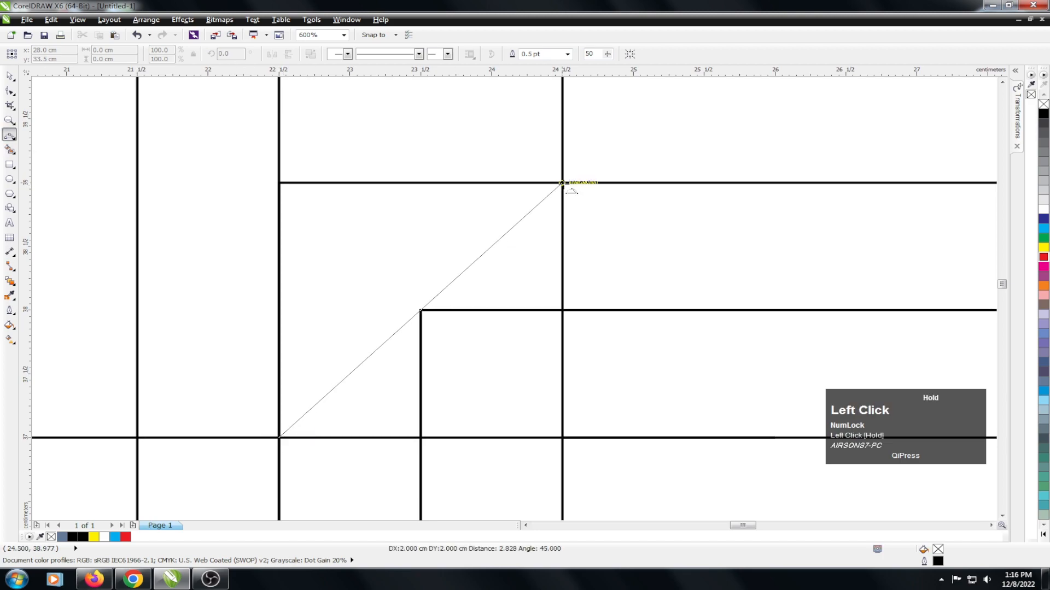
pyautogui.click(364, 247)
pyautogui.press('space')
pyautogui.click(300, 459)
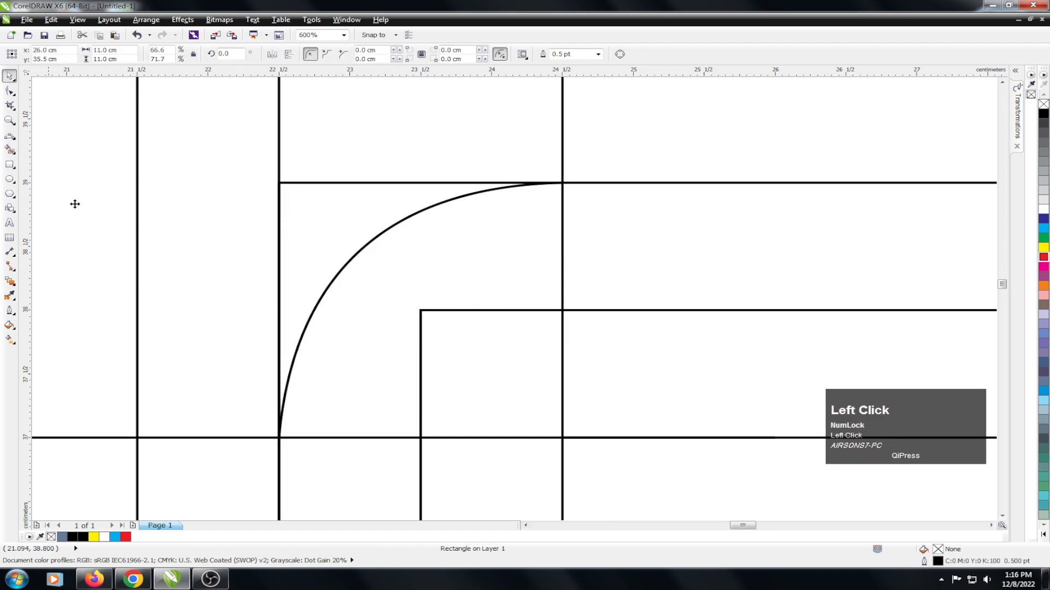
# - Draw a 1 by 1 cm 3-Point Curve from the larger arc's lower end to the 8 cm square's top-left corner
pyautogui.click(11, 138)
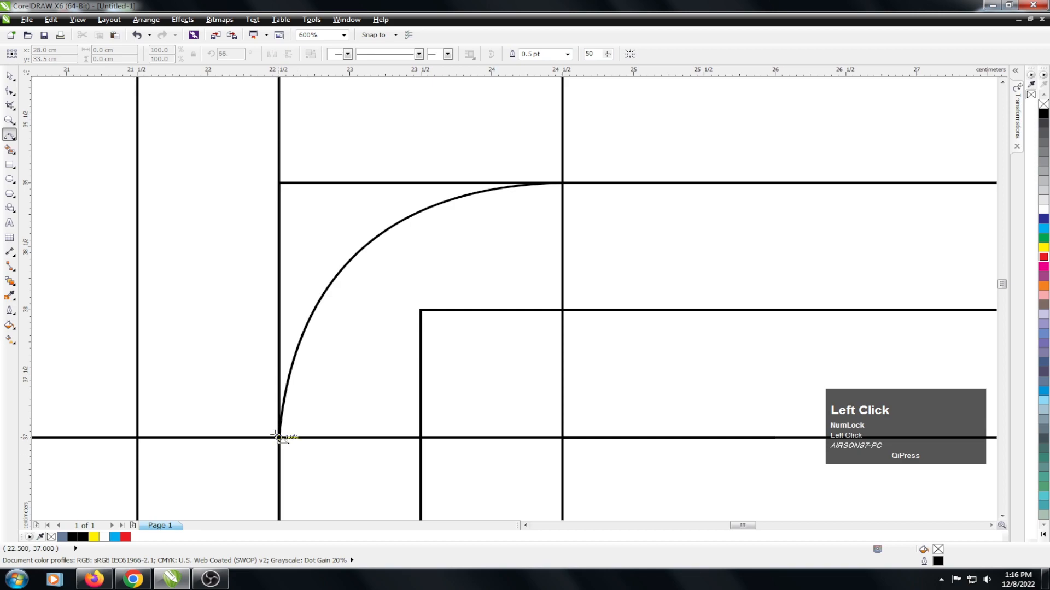
pyautogui.moveTo(280, 438); pyautogui.dragTo(421, 310)
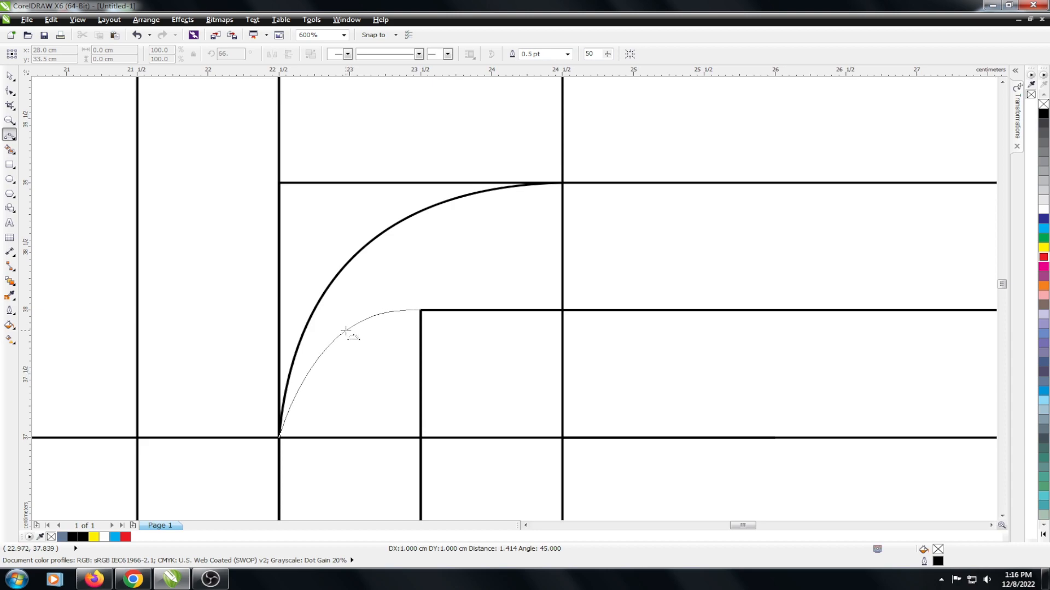
pyautogui.click(346, 332)
pyautogui.scroll(-2, 363, 225)
pyautogui.press('space')
# - Mirror a copy of the larger arc horizontally and place a copy in the 11 cm square's top-right corner
pyautogui.click(364, 237)
pyautogui.moveTo(309, 338); pyautogui.dragTo(469, 306)
pyautogui.keyDown('ctrl'); pyautogui.rightClick(469, 306); pyautogui.keyUp('ctrl')
pyautogui.scroll(-1, 521, 288)
pyautogui.moveTo(525, 279); pyautogui.dragTo(698, 219)
pyautogui.rightClick(699, 220)
pyautogui.scroll(2, 750, 222)
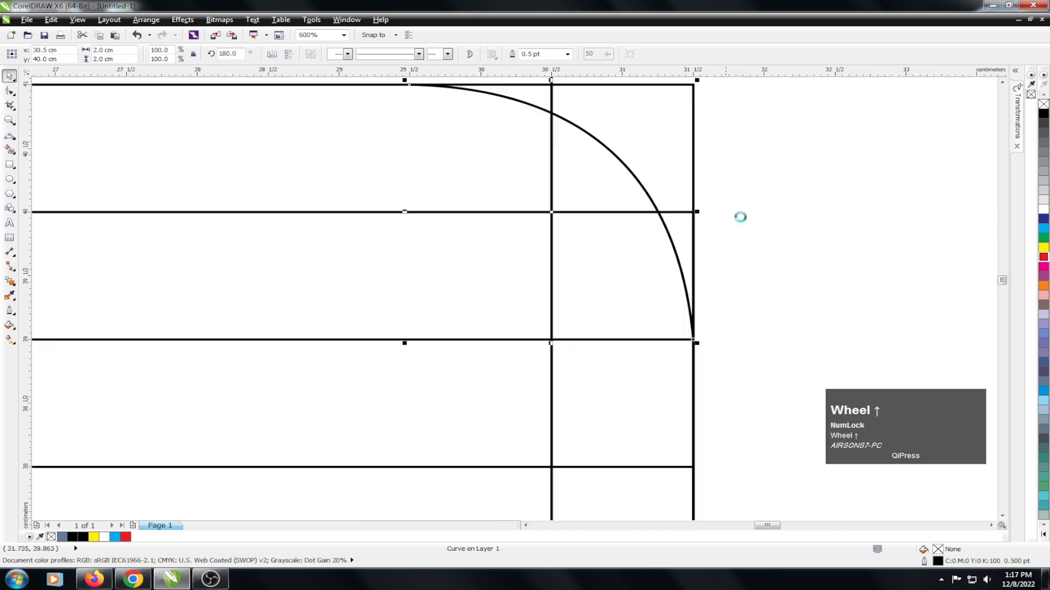
# - Group the large and small arcs at the 9 cm square's top-left corner
pyautogui.scroll(-1, 539, 258)
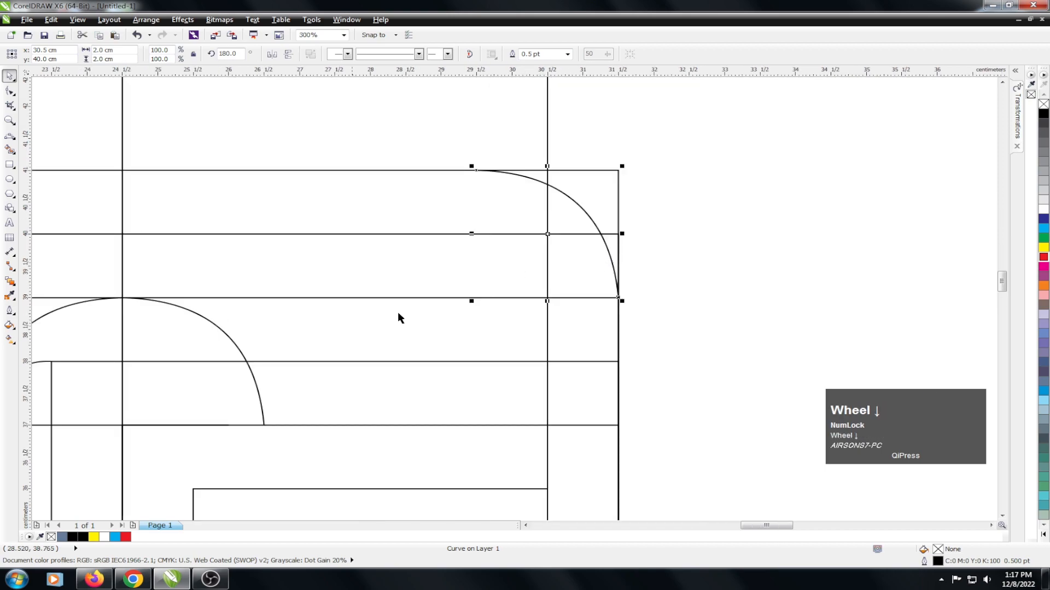
pyautogui.click(219, 332)
pyautogui.click(467, 318)
pyautogui.scroll(-2, 557, 271)
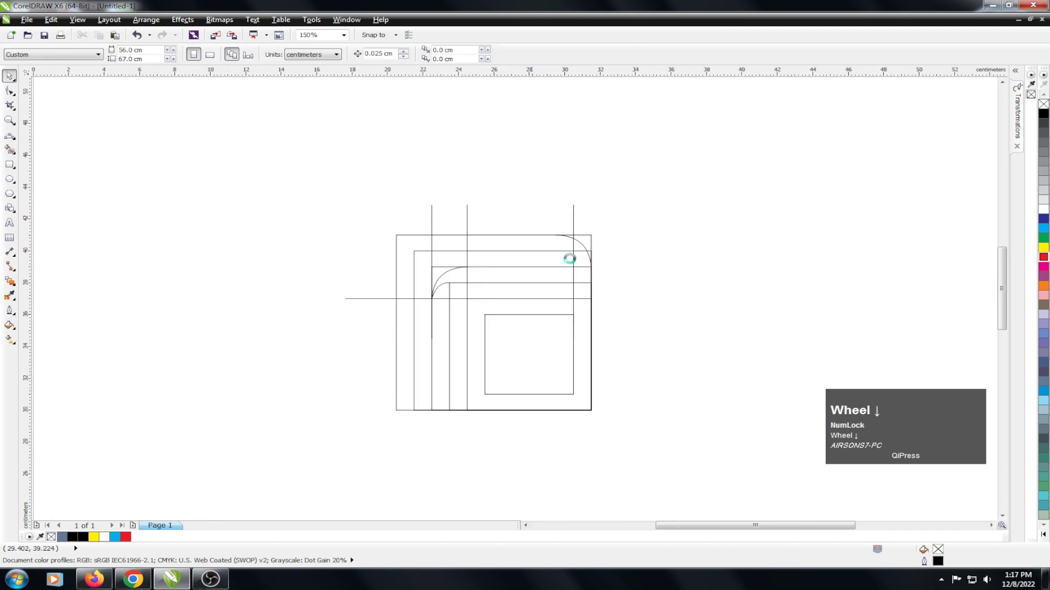
pyautogui.scroll(-1, 428, 277)
pyautogui.scroll(1, 437, 298)
pyautogui.scroll(1, 438, 298)
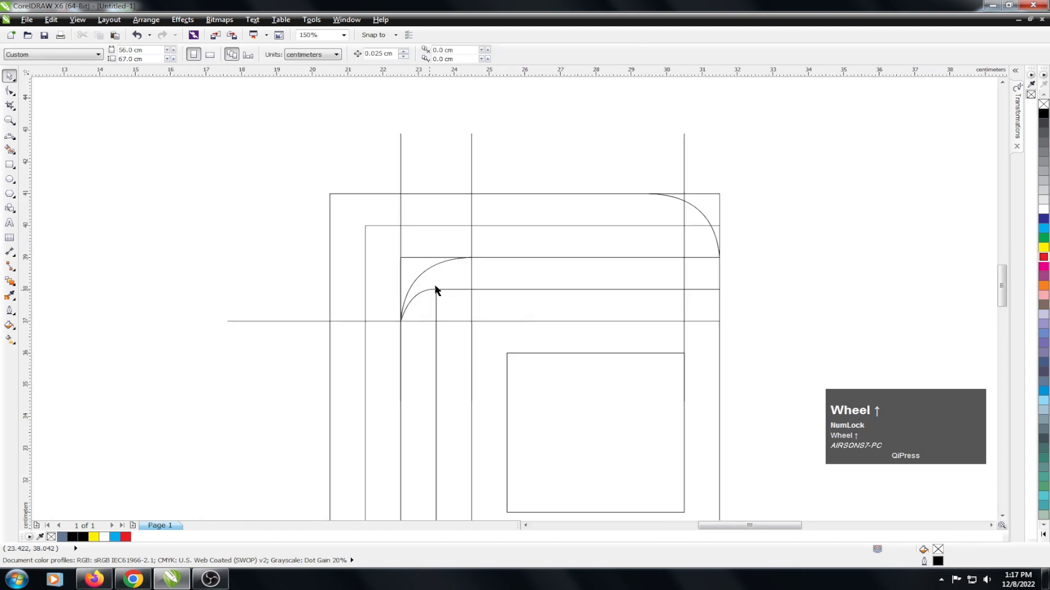
pyautogui.click(428, 292)
pyautogui.keyDown('shift'); pyautogui.click(433, 267); pyautogui.keyUp('shift')
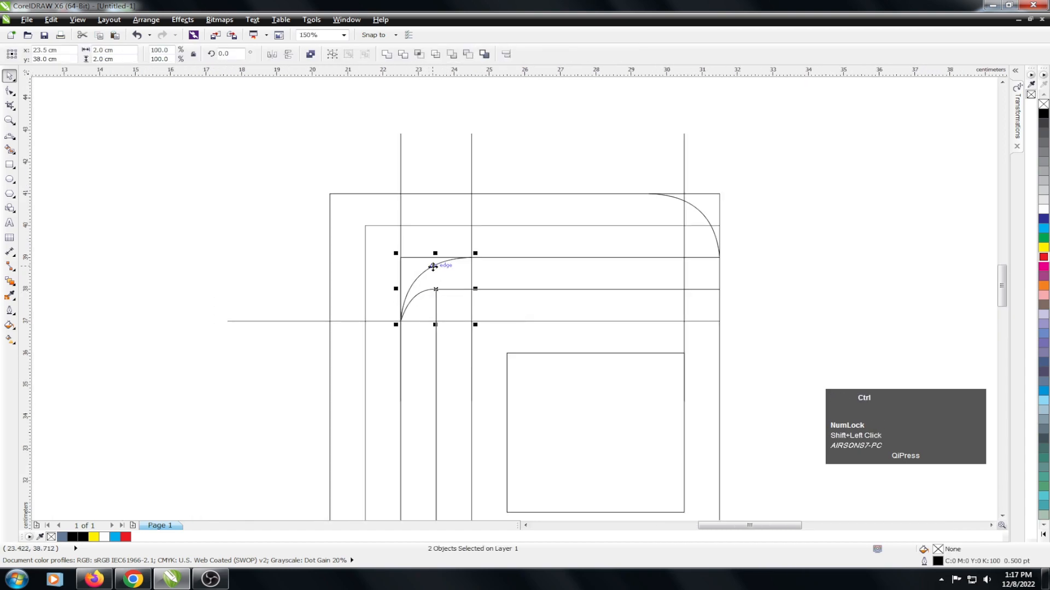
pyautogui.hotkey('ctrl', 'g')
# - Place a copy of the arc group 2 cm right and 2 cm up, against the 11 cm square's top edge
pyautogui.scroll(1, 445, 290)
pyautogui.moveTo(420, 300); pyautogui.dragTo(561, 176)
pyautogui.rightClick(561, 175)
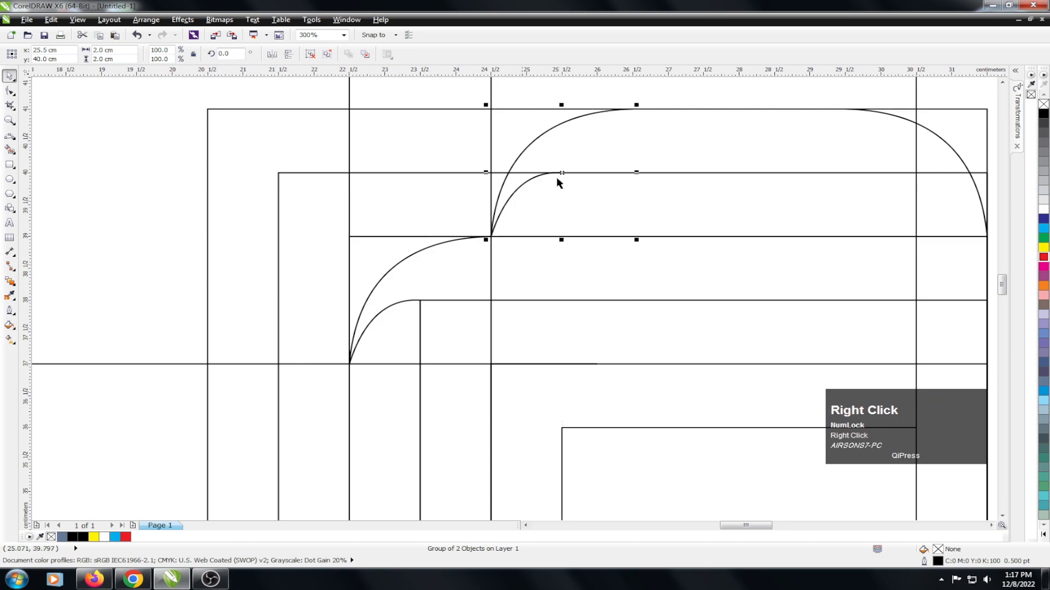
# - Group all the squares, helper lines and arcs into one line construction
pyautogui.scroll(-2, 344, 194)
pyautogui.moveTo(192, 105); pyautogui.dragTo(612, 402)
pyautogui.hotkey('ctrl', 'g')
pyautogui.hotkey('shift', 'F2')
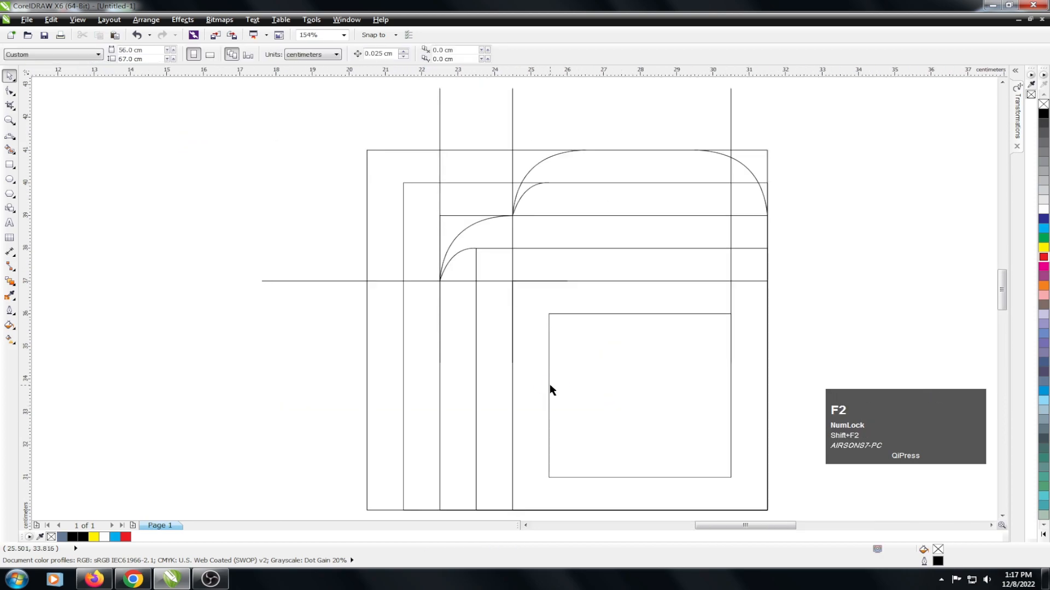
# - Smart Fill the frame around the inner 5 cm square, the column rising from its right side, and the two rounded horizontal bands
pyautogui.click(4, 149)
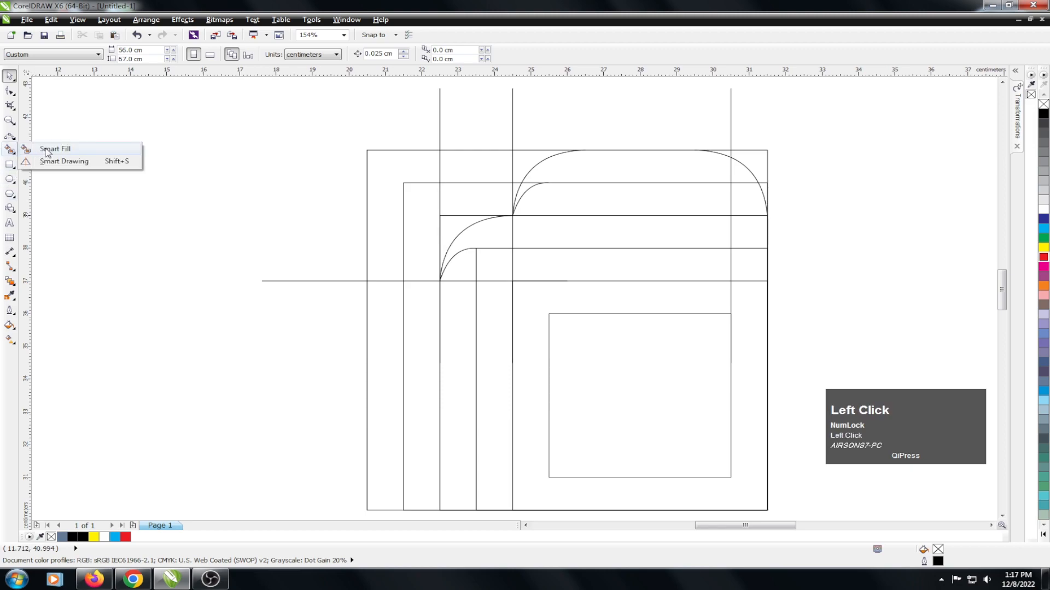
pyautogui.click(48, 152)
pyautogui.click(755, 313)
pyautogui.click(750, 268)
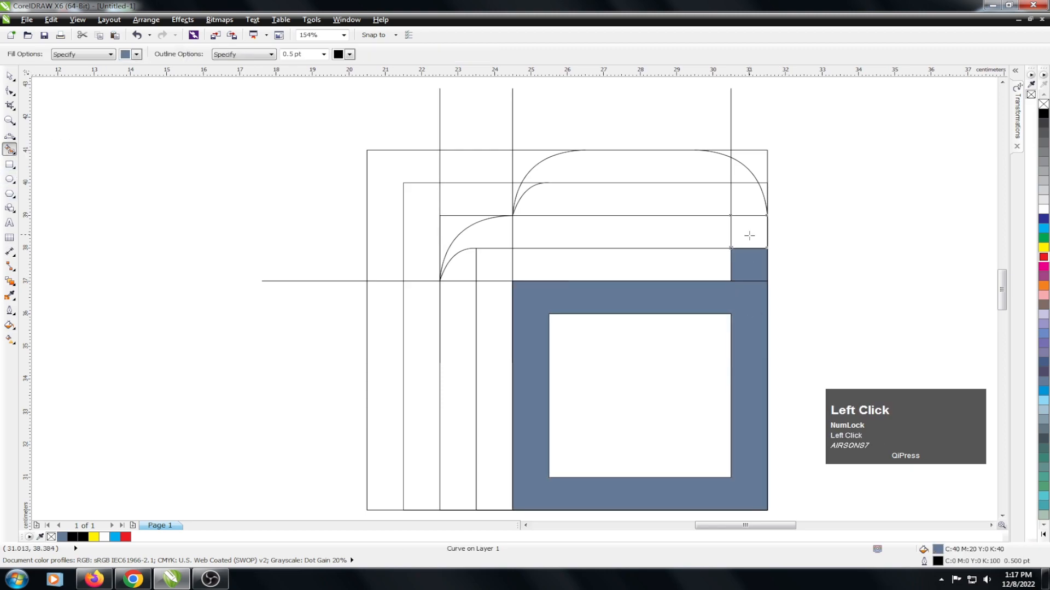
pyautogui.click(749, 235)
pyautogui.click(746, 202)
pyautogui.click(737, 169)
pyautogui.click(669, 174)
pyautogui.click(522, 193)
pyautogui.click(573, 238)
pyautogui.click(498, 241)
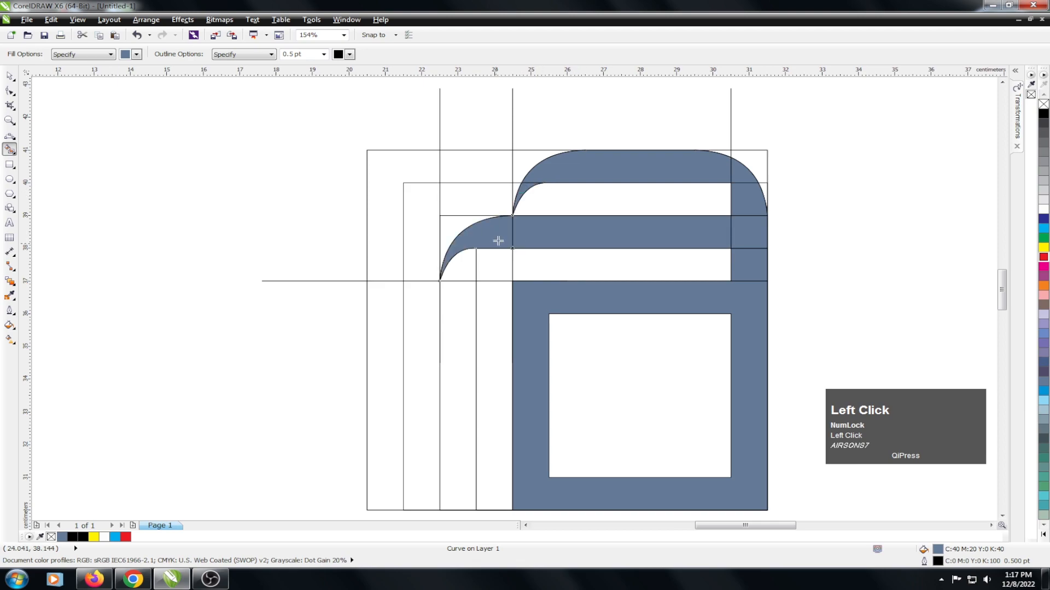
# - Move the grouped line construction to the left, clear of the filled shapes
pyautogui.press('space')
pyautogui.scroll(-2, 206, 230)
pyautogui.click(324, 211)
pyautogui.moveTo(324, 211); pyautogui.dragTo(104, 211)
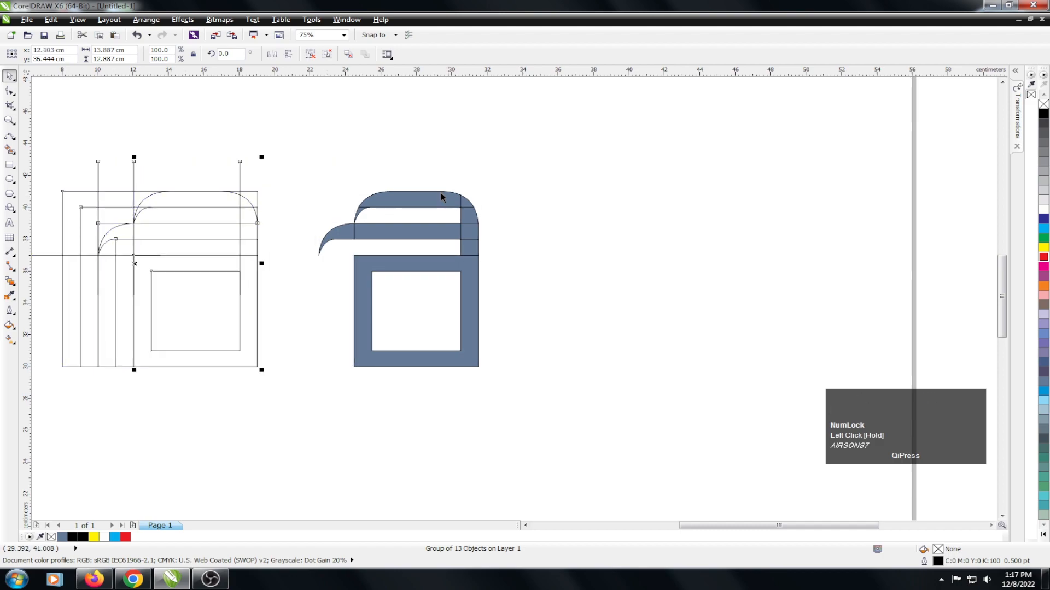
# - Color all nine filled pieces black and move them 5.5 cm to the right
pyautogui.click(552, 164)
pyautogui.moveTo(552, 164); pyautogui.dragTo(299, 405)
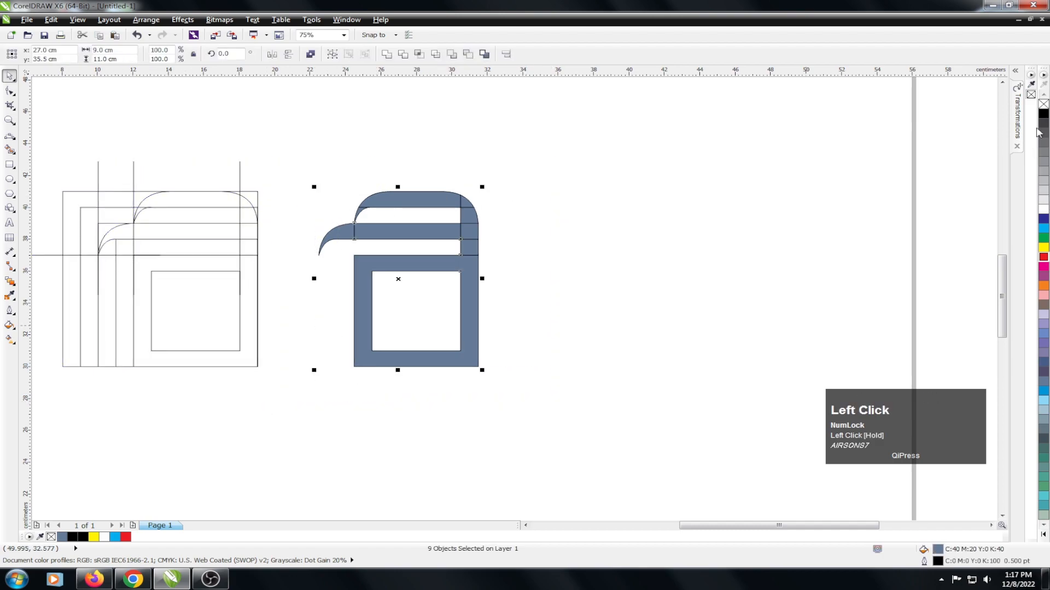
pyautogui.click(1042, 115)
pyautogui.moveTo(408, 232); pyautogui.dragTo(506, 241)
# - Smart Fill the two gaps between the bands of the line construction, including the rounded left end of the lower gap
pyautogui.scroll(-3, 506, 241)
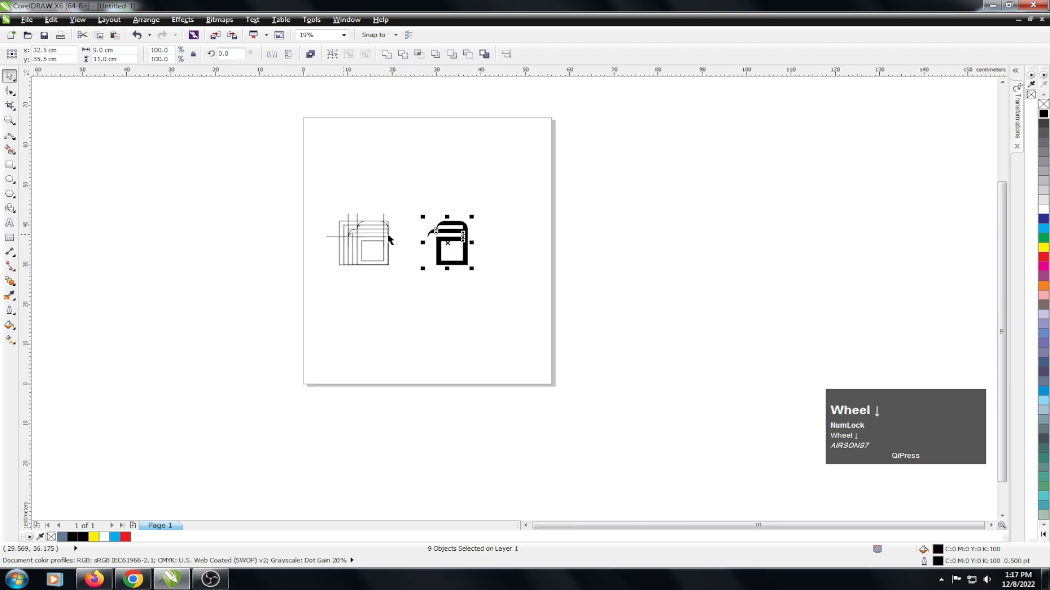
pyautogui.click(382, 237)
pyautogui.hotkey('shift', 'F2')
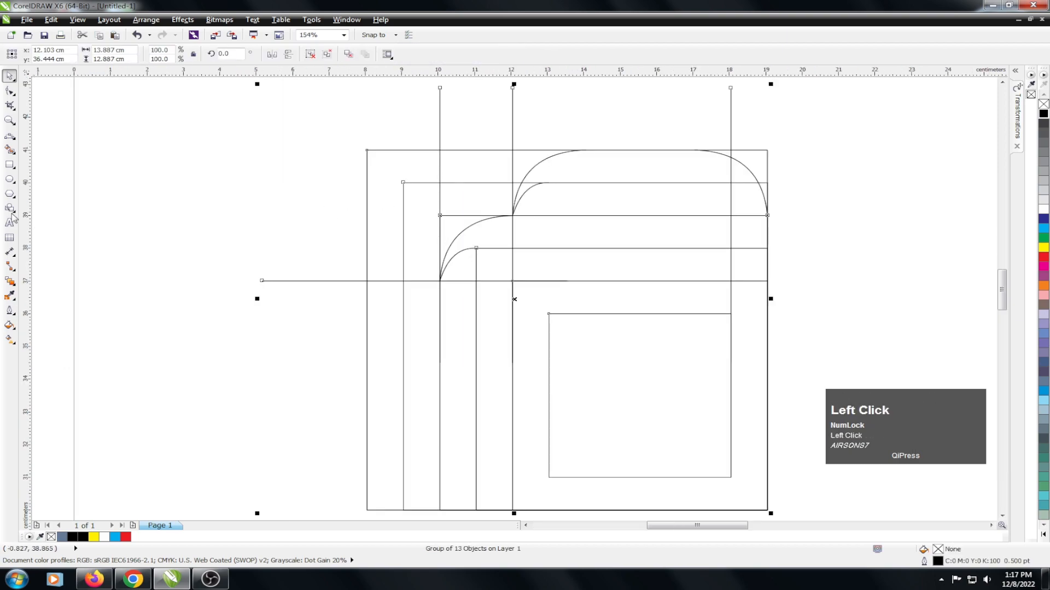
pyautogui.scroll(-1, 40, 214)
pyautogui.press('F2')
pyautogui.moveTo(134, 134); pyautogui.dragTo(738, 382)
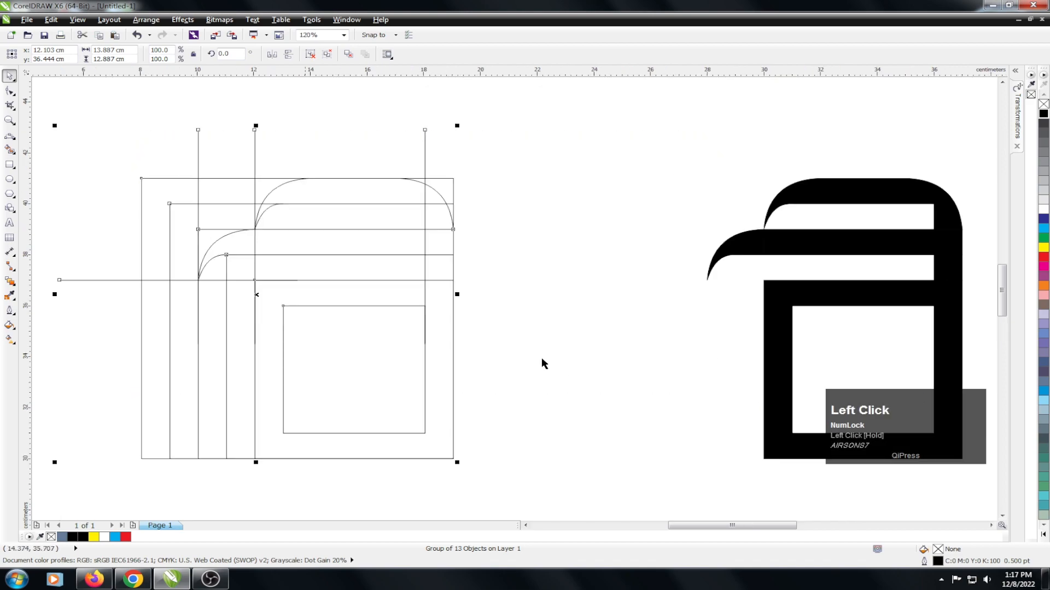
pyautogui.click(11, 151)
pyautogui.click(41, 146)
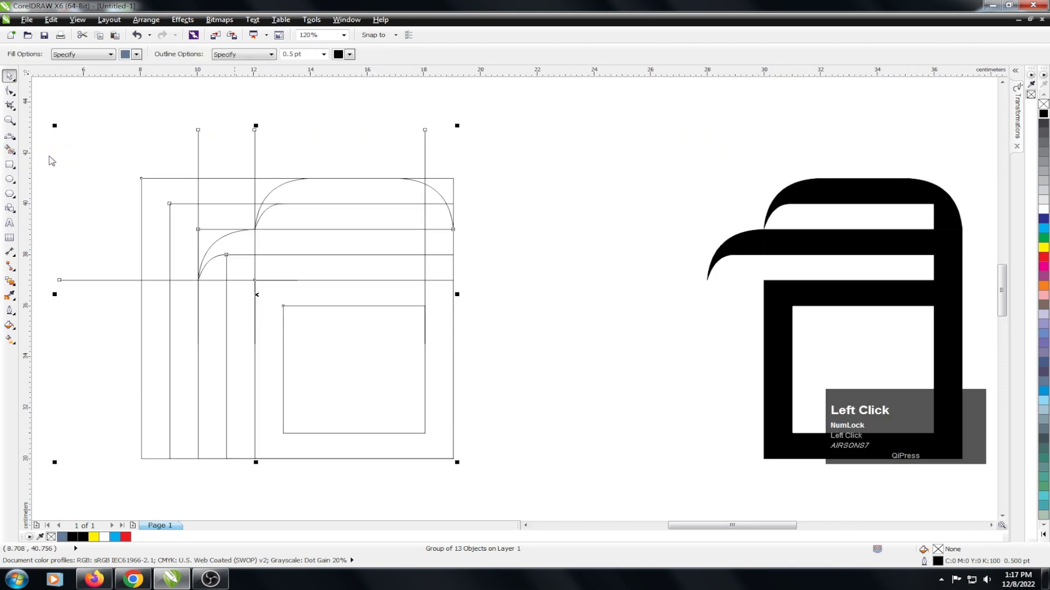
pyautogui.click(349, 219)
pyautogui.click(325, 266)
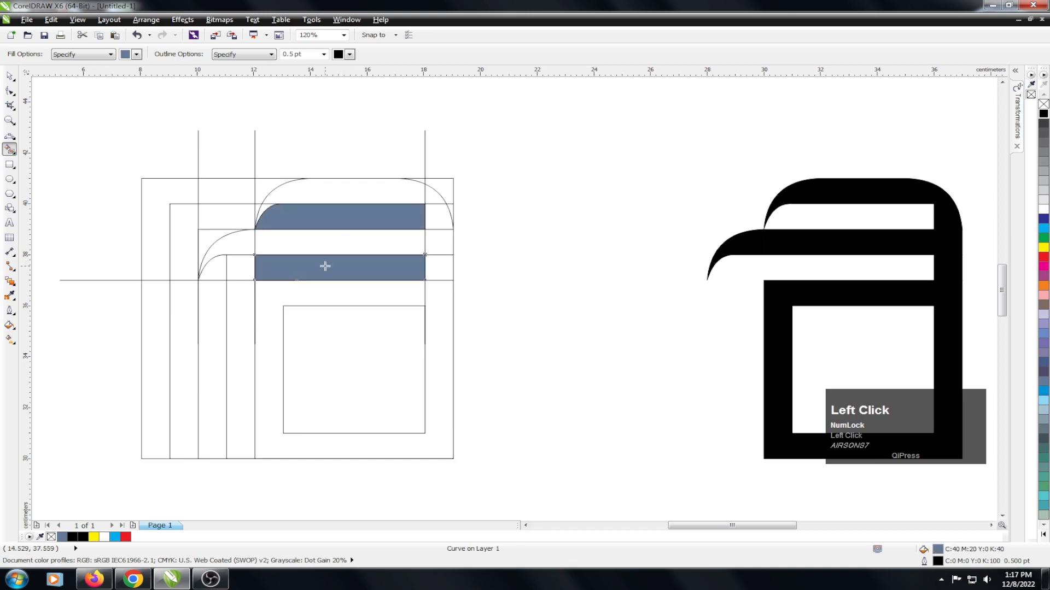
pyautogui.click(241, 267)
pyautogui.click(216, 273)
# - Move the four newly filled gap pieces 10 cm to the right, out of the line construction
pyautogui.hotkey('ctrl', 'space')
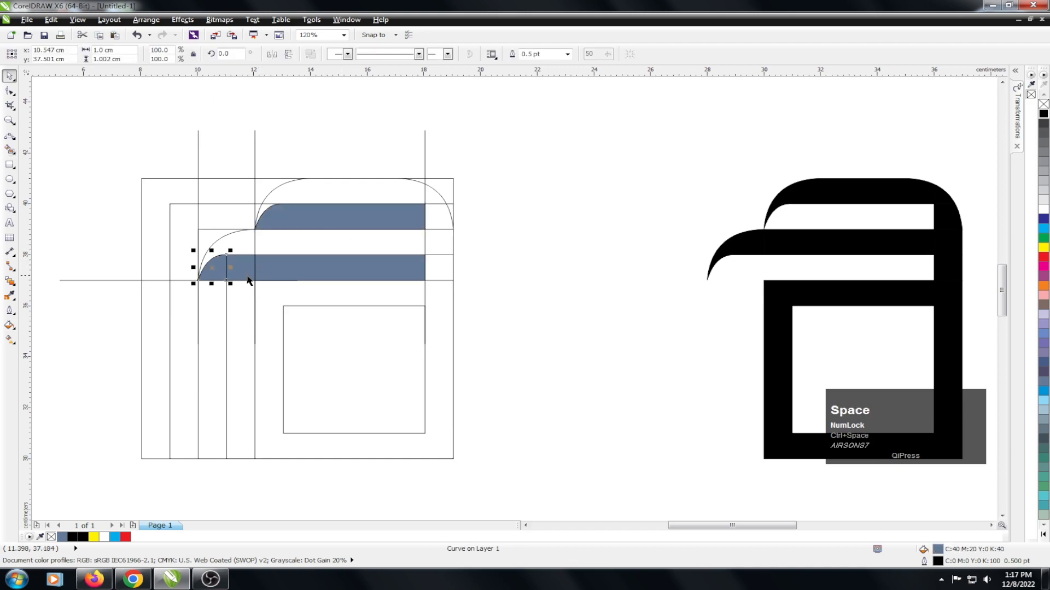
pyautogui.keyDown('shift'); pyautogui.click(241, 269); pyautogui.keyUp('shift')
pyautogui.keyDown('shift'); pyautogui.click(271, 266); pyautogui.keyUp('shift')
pyautogui.keyDown('shift'); pyautogui.click(290, 218); pyautogui.keyUp('shift')
pyautogui.scroll(-2, 270, 220)
pyautogui.moveTo(263, 218); pyautogui.dragTo(435, 231)
pyautogui.click(434, 231)
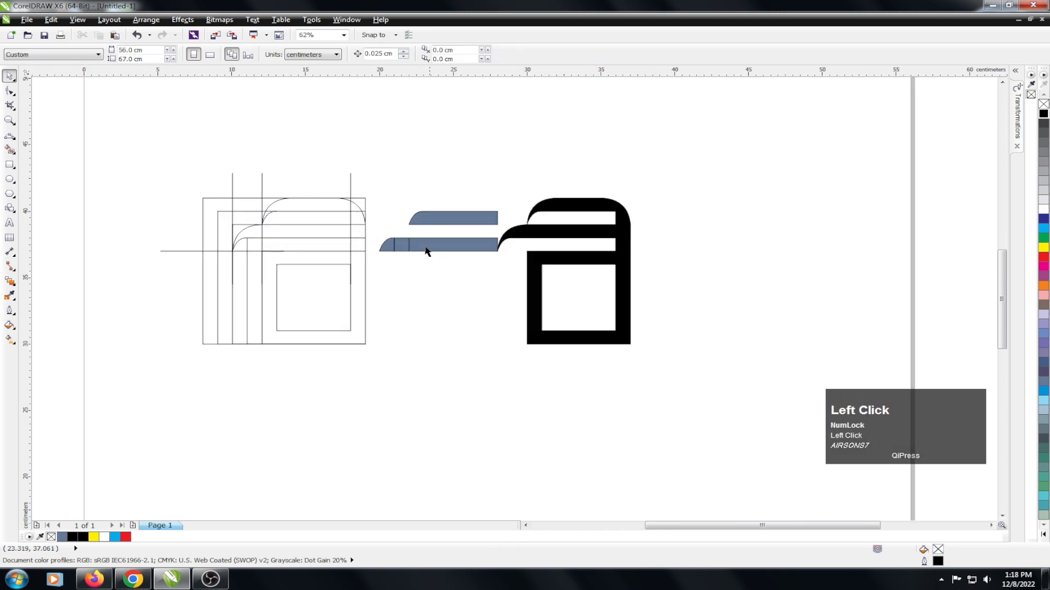
# - Weld the three pieces of the lower bar into one and move the line construction farther left
pyautogui.moveTo(369, 232); pyautogui.dragTo(502, 266)
pyautogui.click(385, 55)
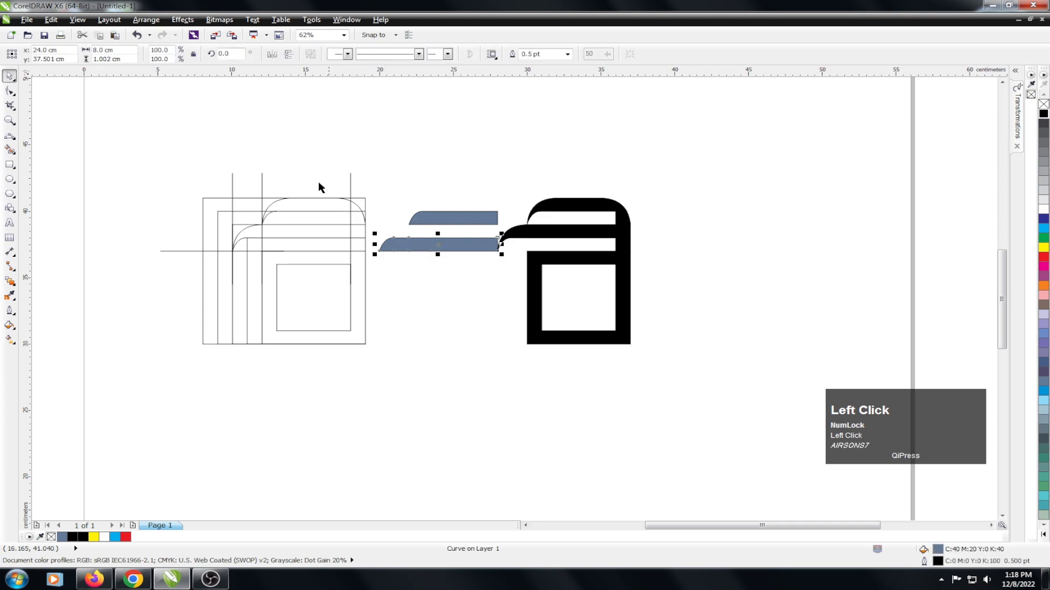
pyautogui.moveTo(353, 213); pyautogui.dragTo(227, 214)
# - Move the two bars 8 cm to the right so they fit into the gaps of the black shape
pyautogui.moveTo(370, 177); pyautogui.dragTo(502, 274)
pyautogui.scroll(3, 507, 234)
pyautogui.moveTo(473, 202); pyautogui.dragTo(709, 223)
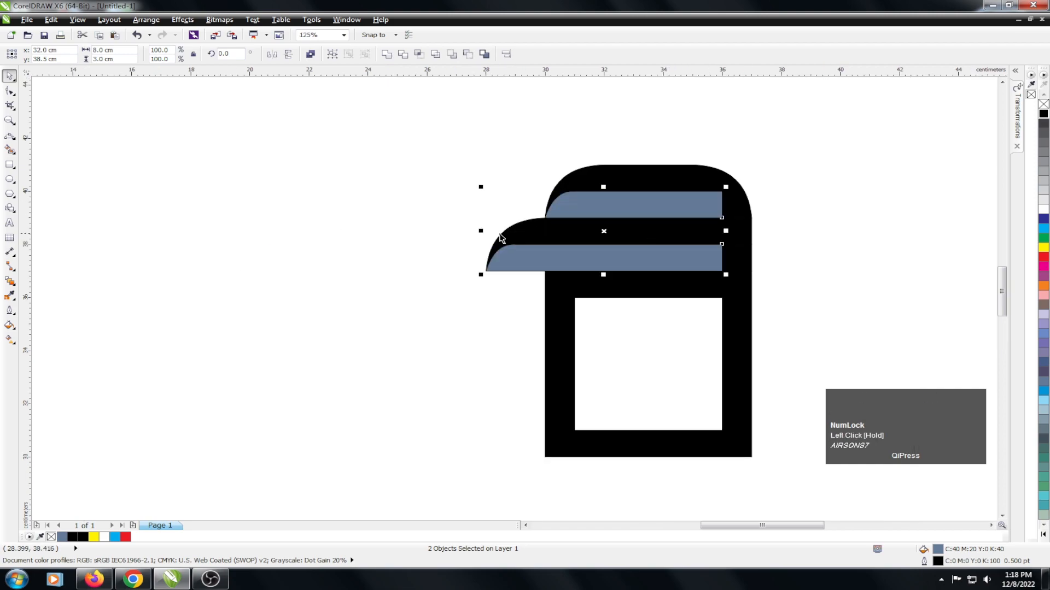
# - Fill both bars in the black shape with white
pyautogui.click(944, 224)
pyautogui.click(629, 208)
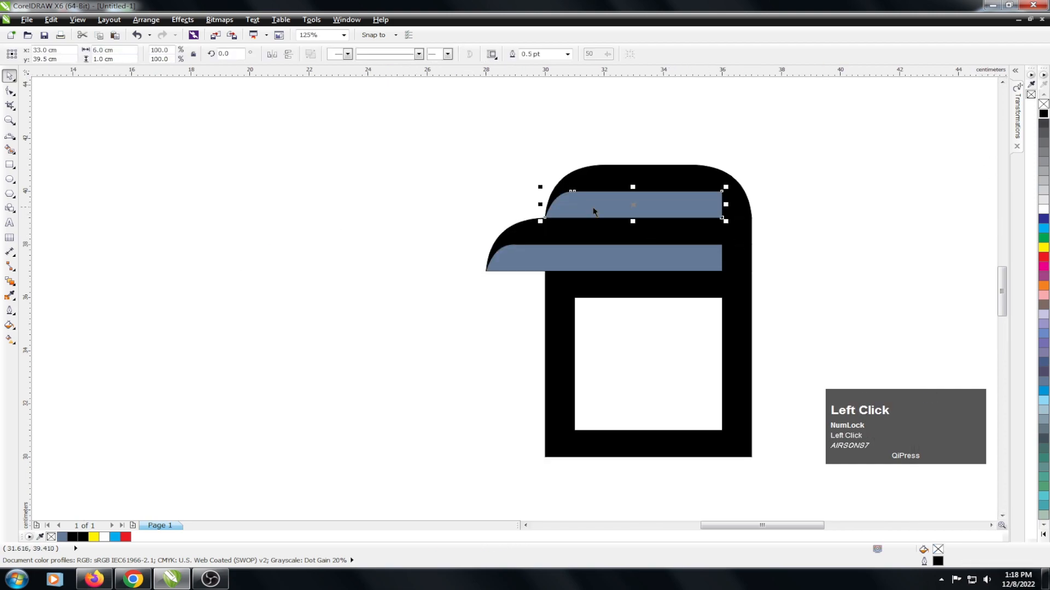
pyautogui.keyDown('shift'); pyautogui.click(581, 258); pyautogui.keyUp('shift')
pyautogui.click(1043, 210)
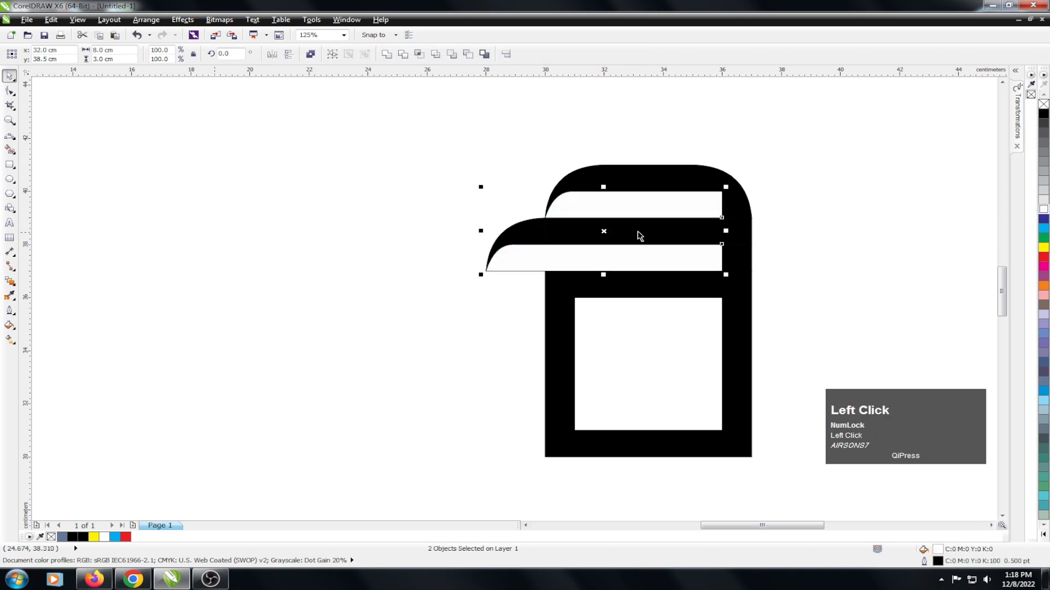
# - Smart Fill the square opening inside the black frame
pyautogui.click(12, 147)
pyautogui.click(709, 352)
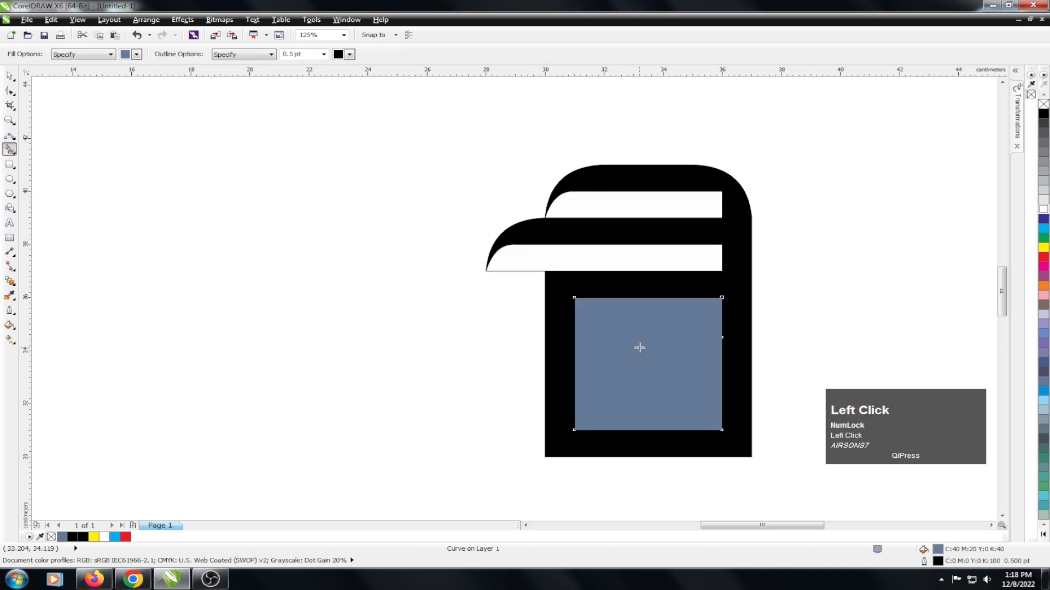
pyautogui.press('space')
# - Apply a linear white-to-black gradient from left to right across the upper bar, with its midpoint at 63%
pyautogui.scroll(-1, 289, 252)
pyautogui.moveTo(300, 185)
pyautogui.mouseDown()
pyautogui.moveTo(647, 448)
pyautogui.moveTo(642, 438)
pyautogui.mouseUp()
pyautogui.hotkey('shift', 'F2')
pyautogui.press('F2')
pyautogui.click(473, 161)
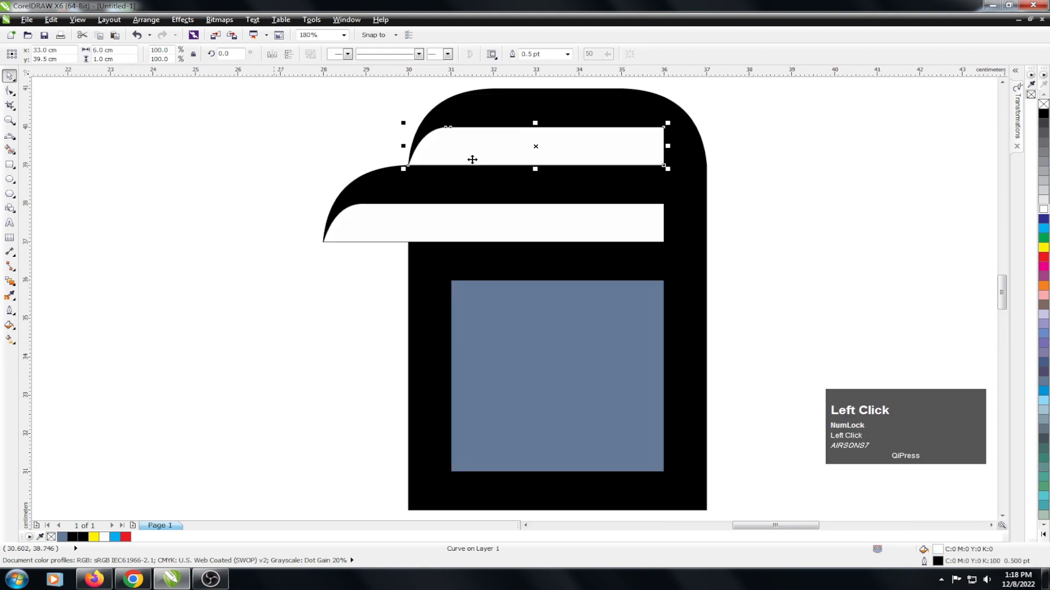
pyautogui.click(9, 340)
pyautogui.click(62, 339)
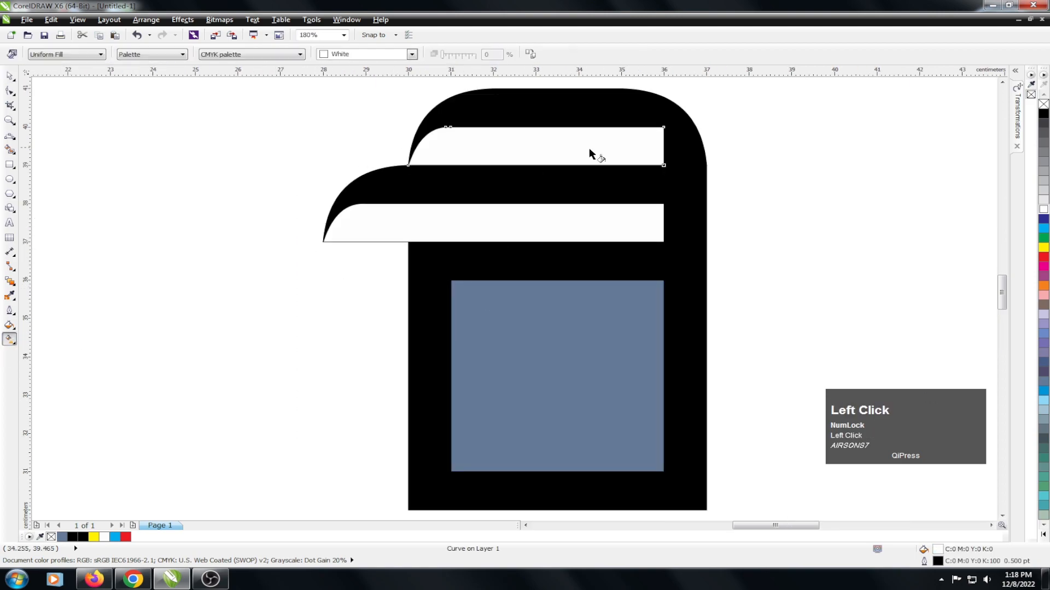
pyautogui.moveTo(418, 149); pyautogui.dragTo(664, 150)
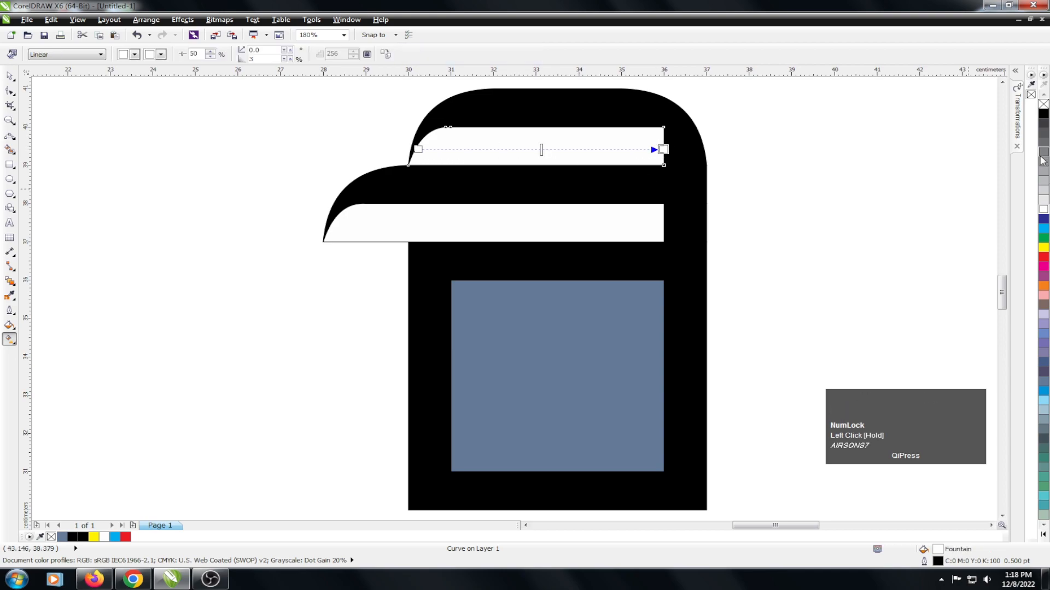
pyautogui.moveTo(1040, 119); pyautogui.dragTo(663, 151)
pyautogui.moveTo(545, 150); pyautogui.dragTo(574, 168)
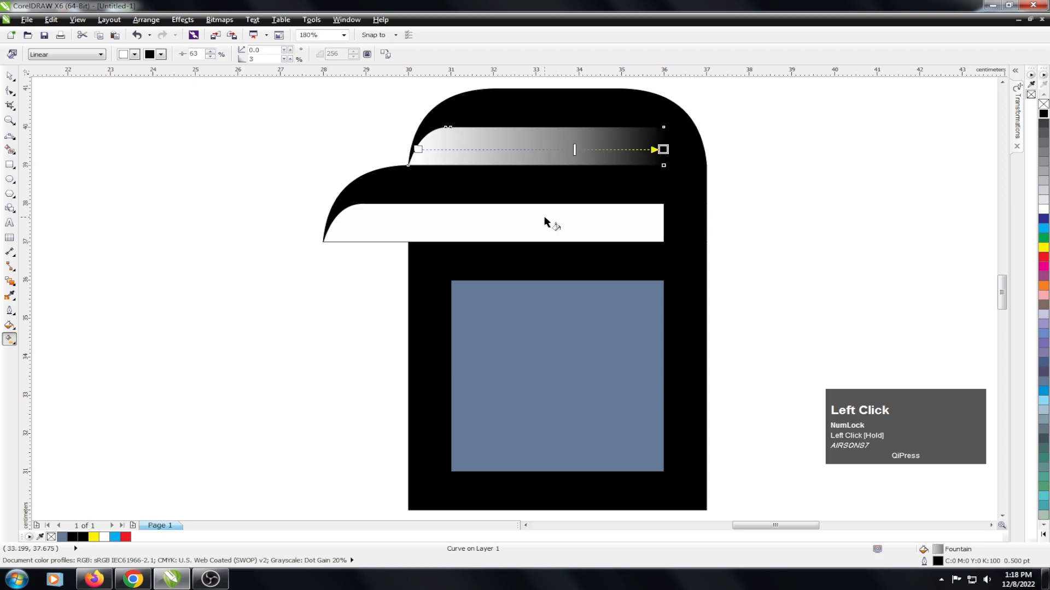
# - Apply a linear white-to-black gradient across the lower bar, with a 71% midpoint and the white start shifted right to 12% edge pad
pyautogui.press('space')
pyautogui.click(476, 227)
pyautogui.press('space')
pyautogui.moveTo(328, 229); pyautogui.dragTo(658, 229)
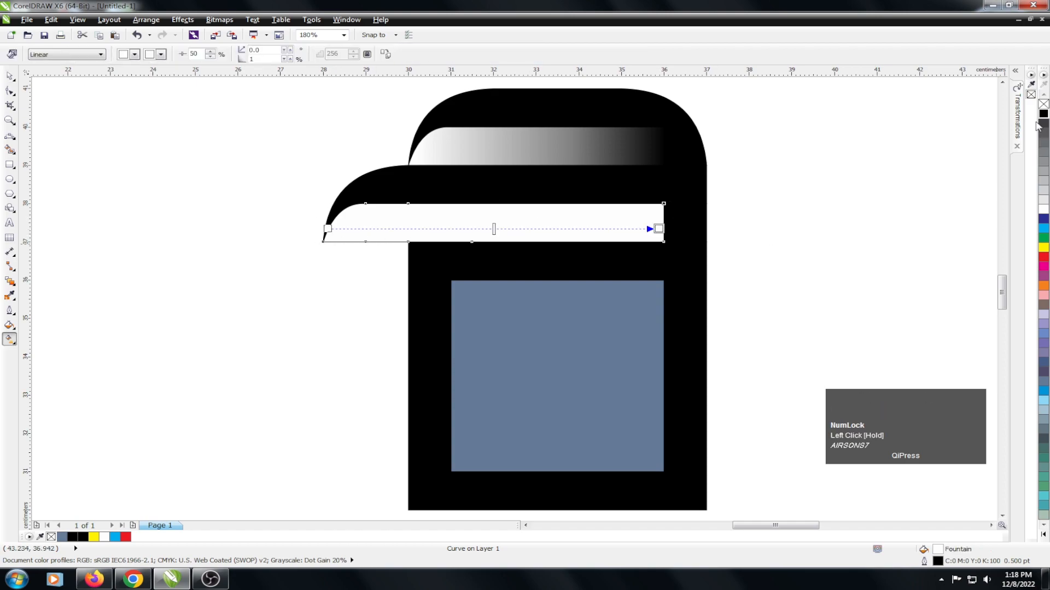
pyautogui.moveTo(1043, 119); pyautogui.dragTo(707, 191)
pyautogui.moveTo(668, 229); pyautogui.dragTo(658, 228)
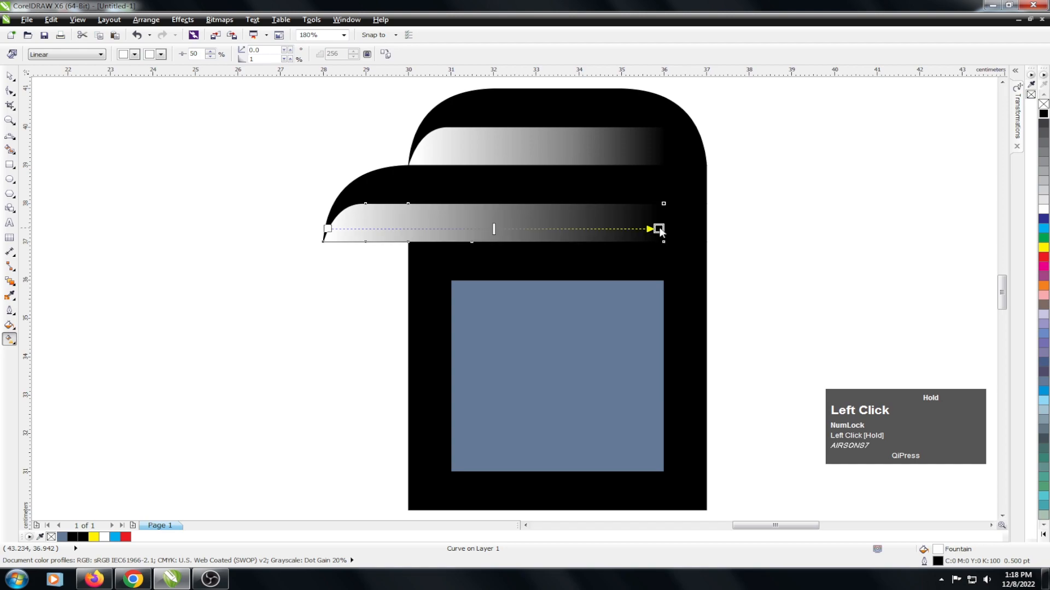
pyautogui.moveTo(493, 229); pyautogui.dragTo(564, 229)
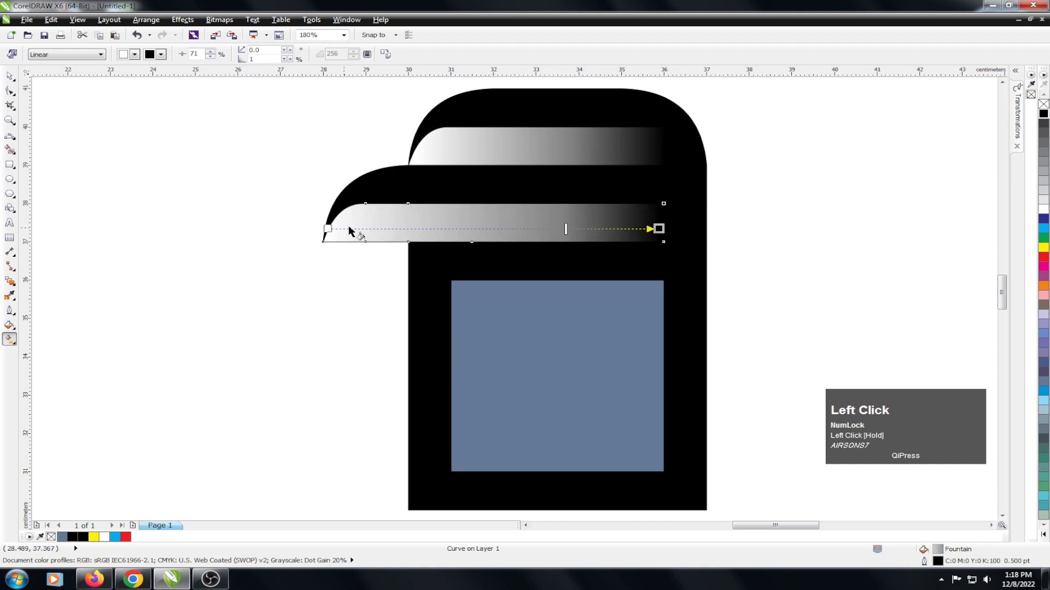
pyautogui.moveTo(328, 229); pyautogui.dragTo(370, 229)
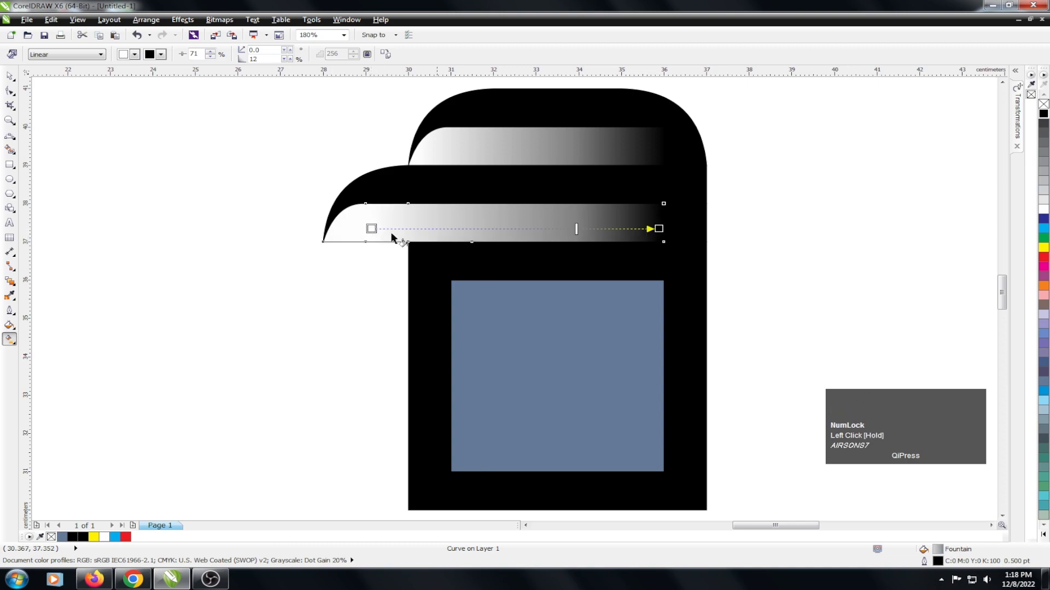
# - Shift the white start of the upper bar's gradient farther right
pyautogui.click(472, 147)
pyautogui.moveTo(420, 158); pyautogui.dragTo(455, 158)
pyautogui.press('space')
# - Remove the outline from both gradient bars
pyautogui.scroll(-1, 453, 187)
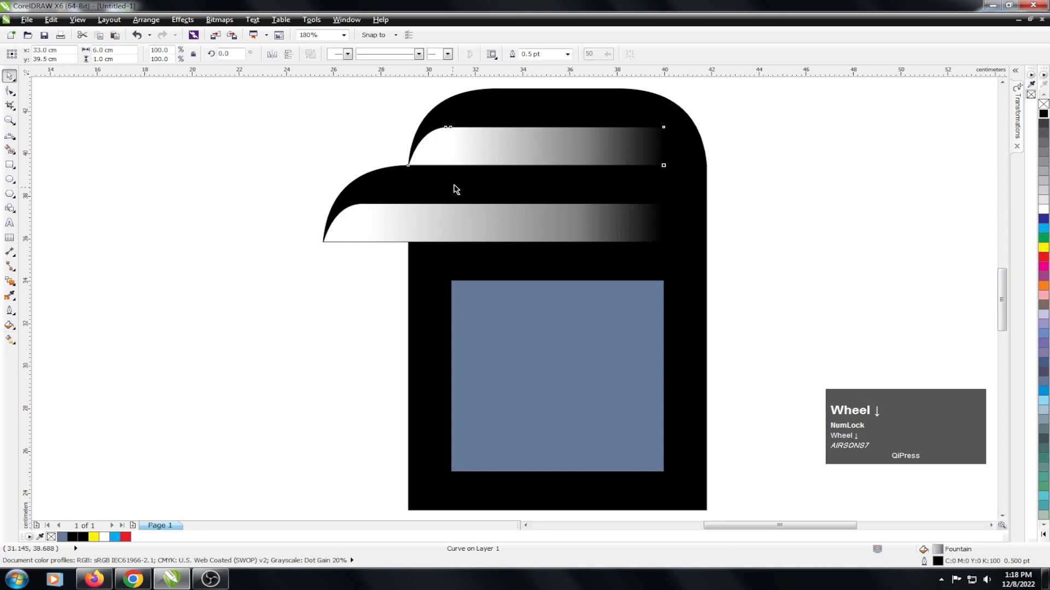
pyautogui.keyDown('shift'); pyautogui.click(414, 203); pyautogui.keyUp('shift')
pyautogui.rightClick(1043, 104)
pyautogui.press('Escape')
# - Rotate a copy of the whole shape about 90° counterclockwise around the blue square's center, and delete the extra copy from repeating it
pyautogui.scroll(-1, 488, 305)
pyautogui.moveTo(359, 176); pyautogui.dragTo(608, 392)
pyautogui.scroll(1, 489, 289)
pyautogui.click(487, 291)
pyautogui.moveTo(496, 304); pyautogui.dragTo(503, 317)
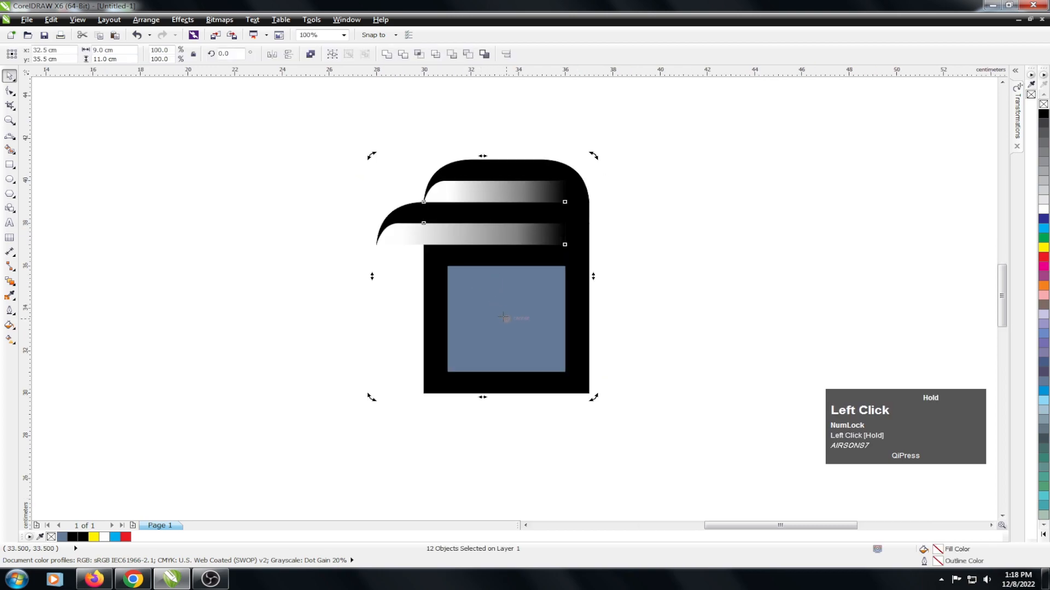
pyautogui.moveTo(369, 158); pyautogui.dragTo(340, 435)
pyautogui.rightClick(339, 434)
pyautogui.hotkey('ctrl', 'r')
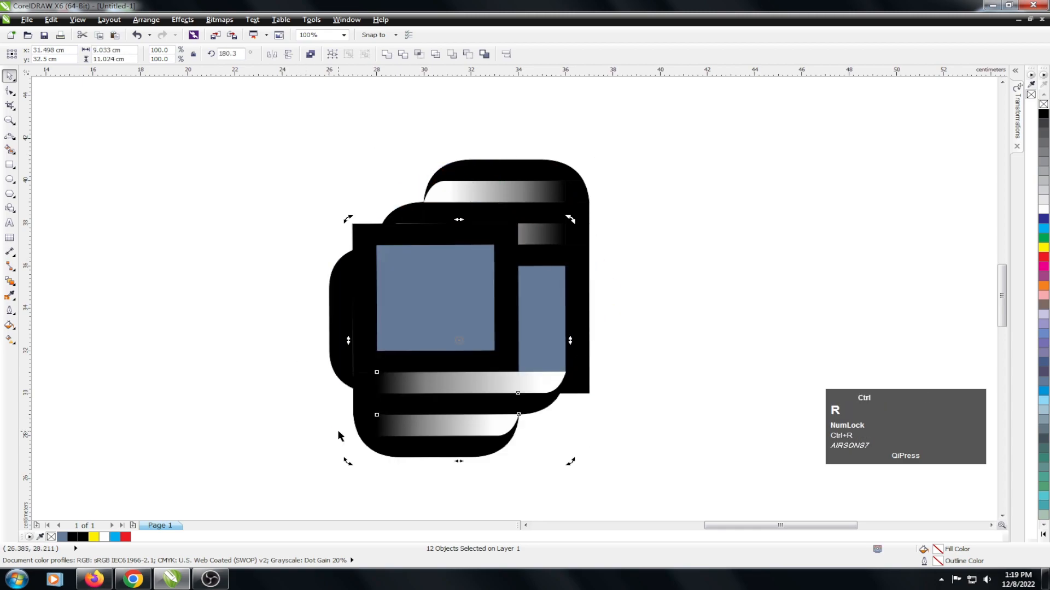
pyautogui.press('Delete')
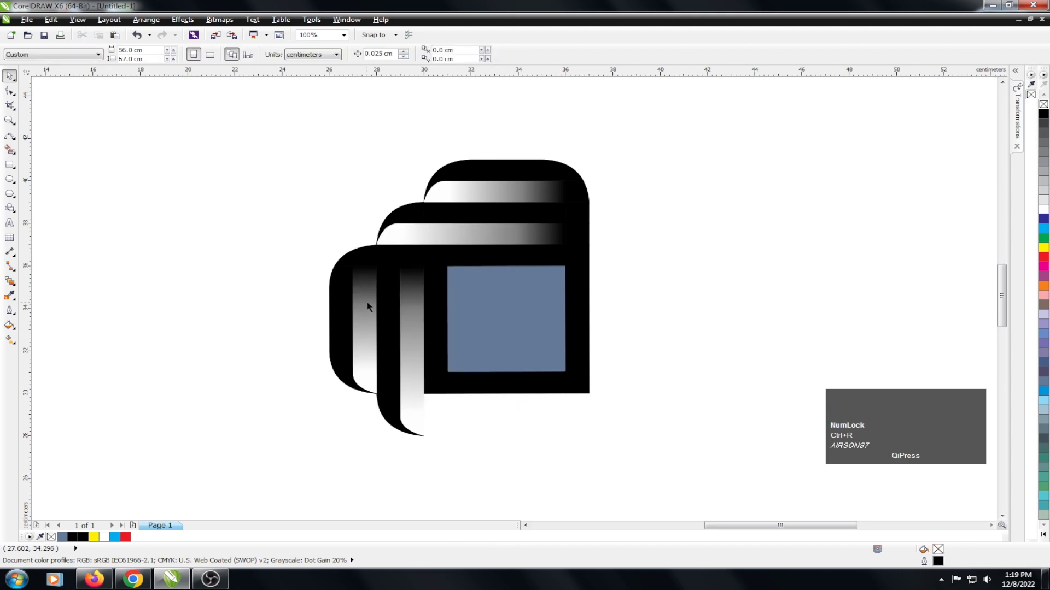
# - Undo the last rotated copy and move the whole shape's rotation center toward the middle of the blue square
pyautogui.hotkey('ctrl', 'z')
pyautogui.hotkey('ctrl', 'z')
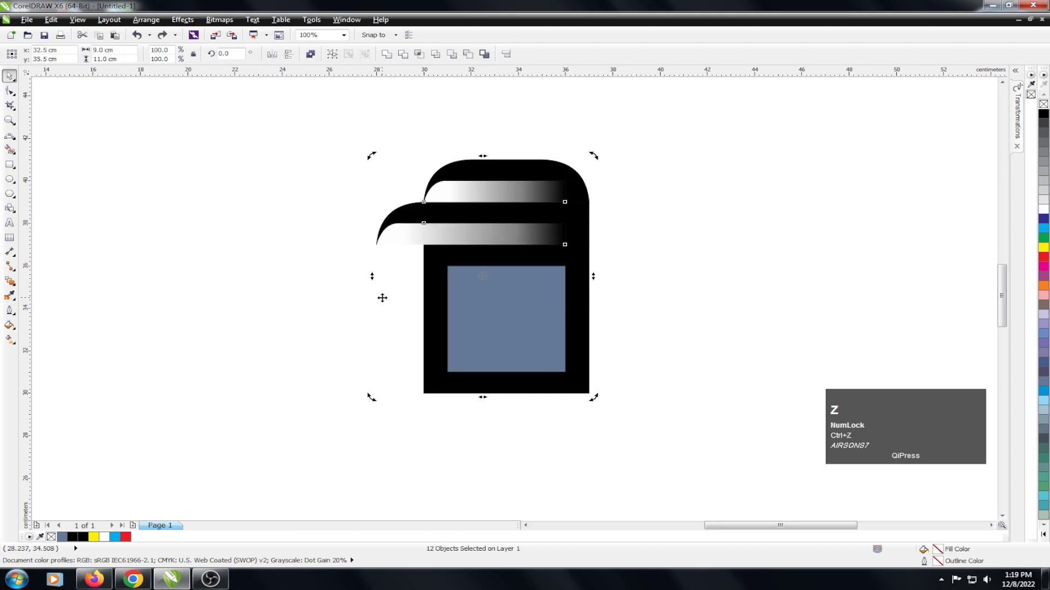
pyautogui.click(488, 289)
pyautogui.moveTo(486, 277); pyautogui.dragTo(503, 304)
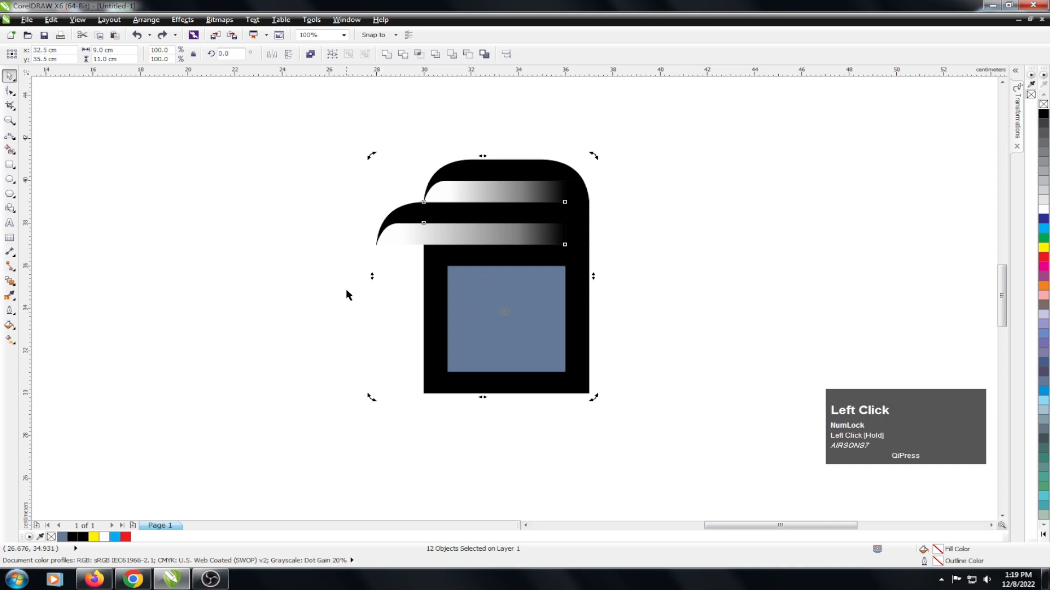
# - Rotate a copy of the whole shape about 90° counterclockwise around the blue square's center, and undo the extra copy from repeating it
pyautogui.click(474, 286)
pyautogui.moveTo(257, 110); pyautogui.dragTo(640, 459)
pyautogui.click(490, 314)
pyautogui.moveTo(485, 285); pyautogui.dragTo(499, 319)
pyautogui.moveTo(370, 158); pyautogui.dragTo(312, 448)
pyautogui.rightClick(309, 445)
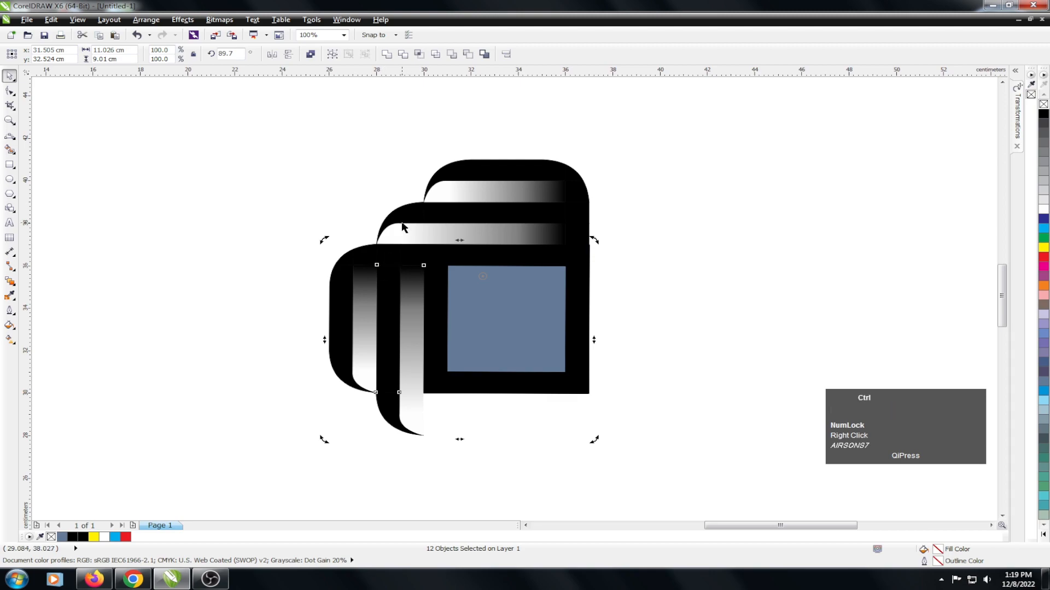
pyautogui.hotkey('ctrl', 'r')
pyautogui.hotkey('ctrl', 'z')
# - Rotate a copy of the left-hand shape about 90° counterclockwise around the blue square's center, placing its bars below the square
pyautogui.click(498, 299)
pyautogui.click(471, 344)
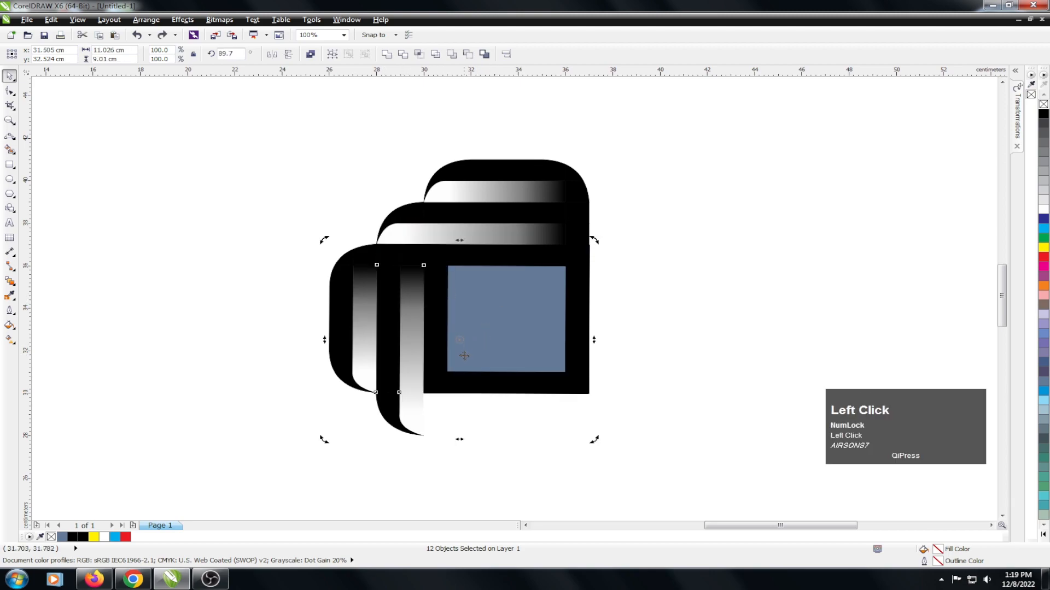
pyautogui.moveTo(463, 343); pyautogui.dragTo(504, 318)
pyautogui.hotkey('ctrl', 'z')
pyautogui.click(488, 334)
pyautogui.scroll(-1, 340, 218)
pyautogui.moveTo(331, 227); pyautogui.dragTo(392, 324)
pyautogui.rightClick(391, 324)
# - Rotate a copy of the lower shape about 90° counterclockwise around the blue square's center to fill the right side of the logo
pyautogui.scroll(1, 412, 266)
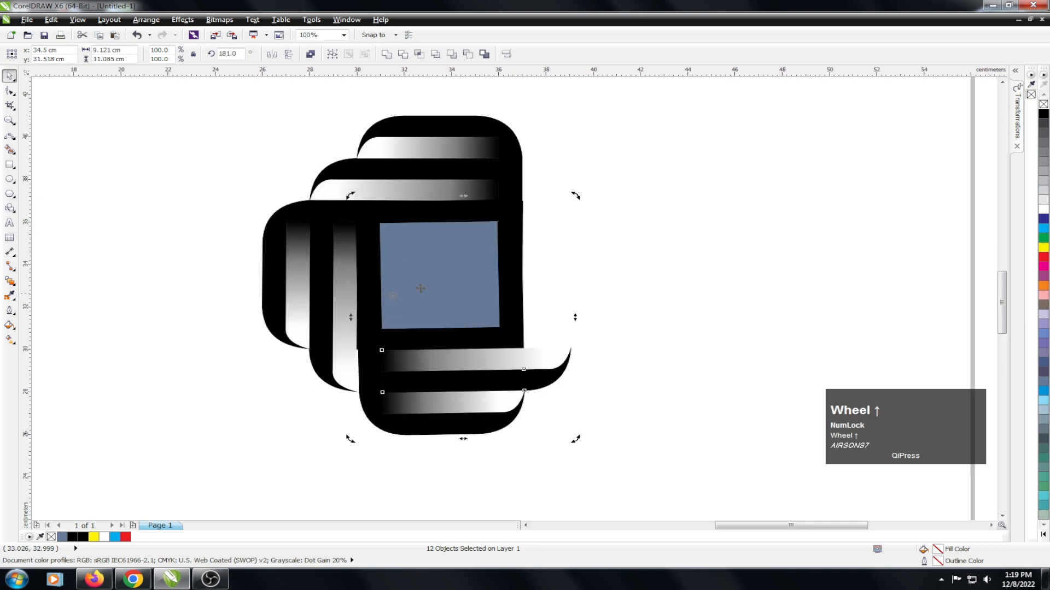
pyautogui.moveTo(419, 276); pyautogui.dragTo(419, 276)
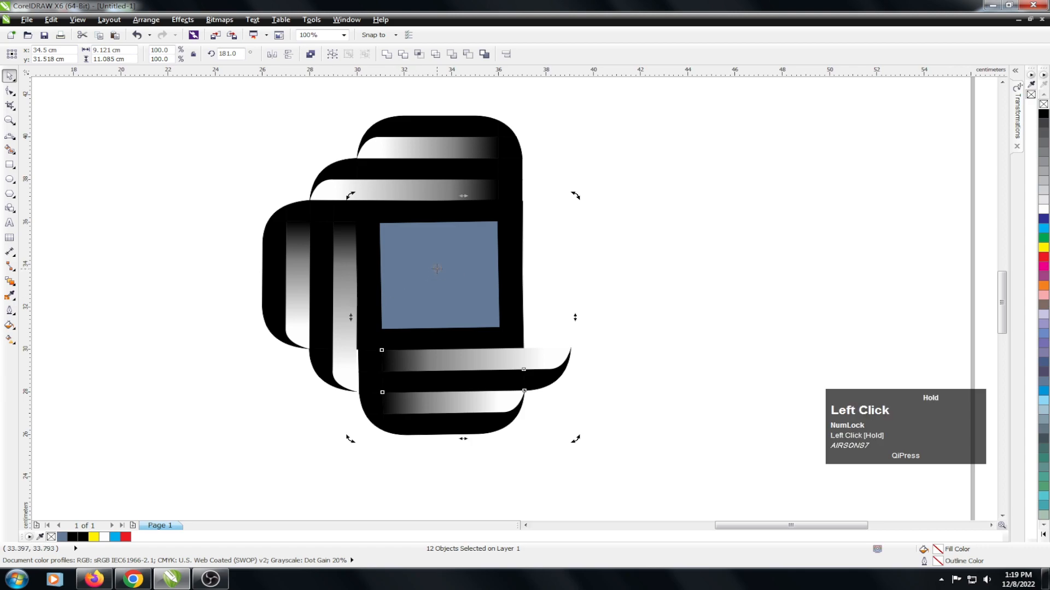
pyautogui.moveTo(348, 196); pyautogui.dragTo(357, 350)
pyautogui.rightClick(357, 350)
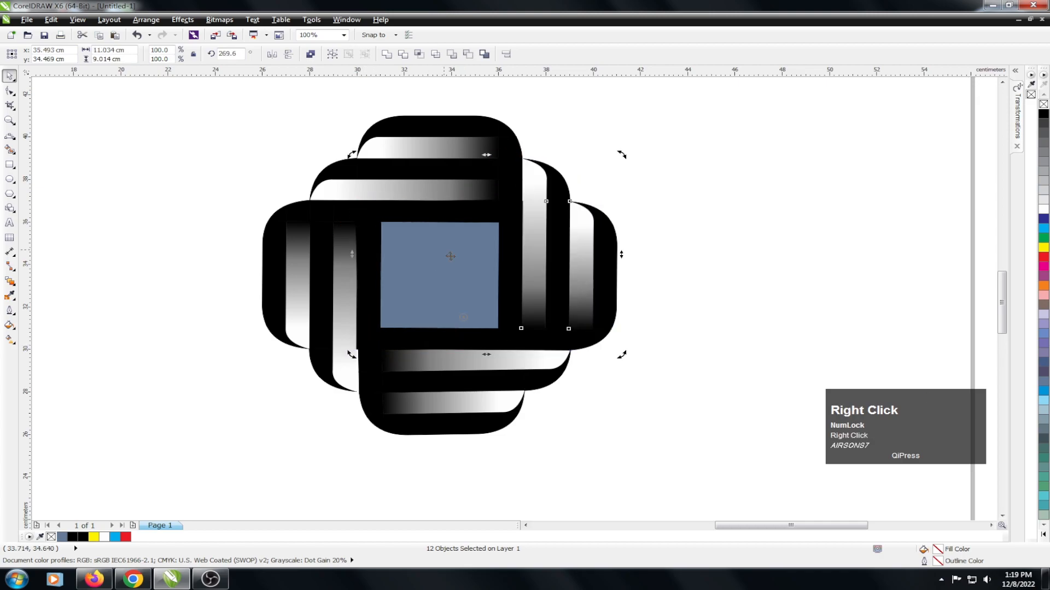
# - Delete the stacked blue squares from the logo's center and group all the remaining logo objects
pyautogui.scroll(-1, 444, 249)
pyautogui.click(436, 273)
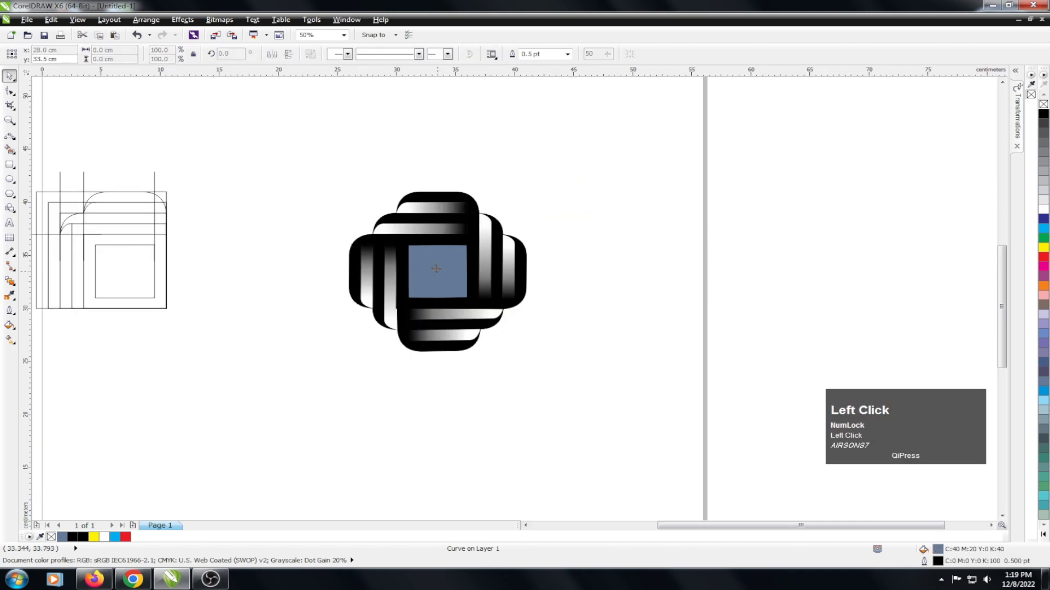
pyautogui.doubleClick(436, 270)
pyautogui.press('space')
pyautogui.click(436, 268)
pyautogui.moveTo(295, 159); pyautogui.dragTo(518, 361)
pyautogui.hotkey('ctrl', 'g')
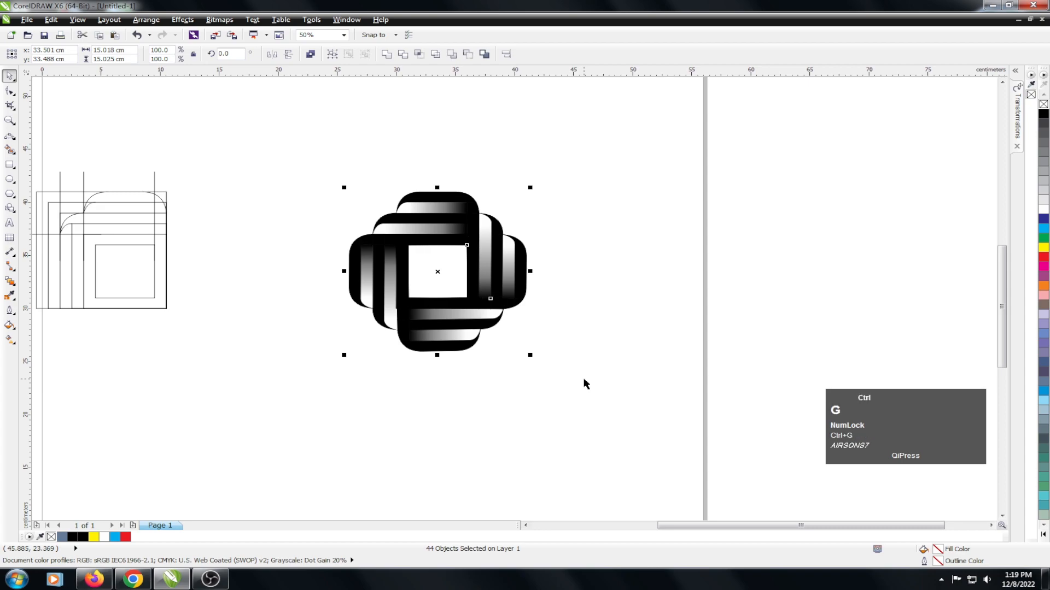
# - Rotate a copy of the grouped logo about 43° counterclockwise around its center
pyautogui.hotkey('shift', 'F2')
pyautogui.scroll(-1, 468, 280)
pyautogui.click(246, 199)
pyautogui.moveTo(266, 133); pyautogui.dragTo(678, 402)
pyautogui.click(485, 239)
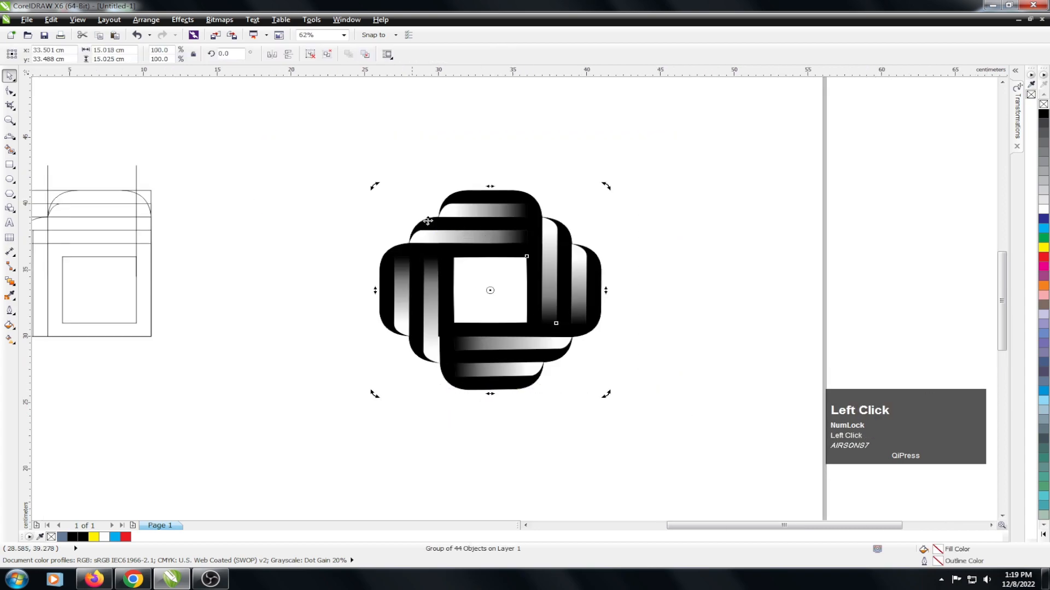
pyautogui.moveTo(376, 185); pyautogui.dragTo(317, 283)
pyautogui.rightClick(316, 283)
pyautogui.click(493, 258)
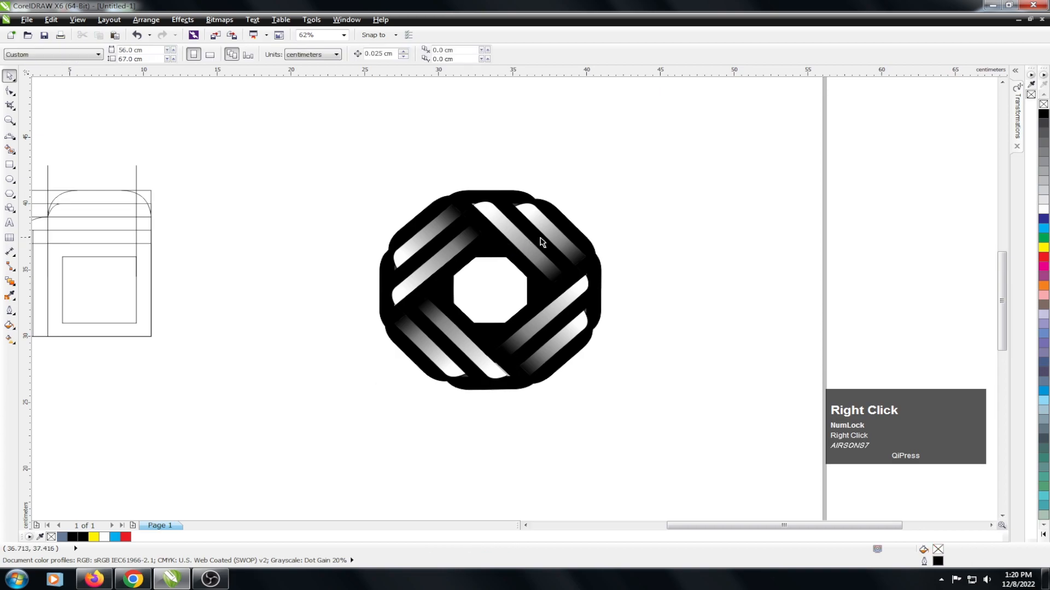
# - Separate the overlapping logos, placing the tilted copy beside the upright original on its left
pyautogui.moveTo(549, 243); pyautogui.dragTo(302, 237)
pyautogui.moveTo(458, 232); pyautogui.dragTo(577, 230)
pyautogui.moveTo(317, 249); pyautogui.dragTo(450, 249)
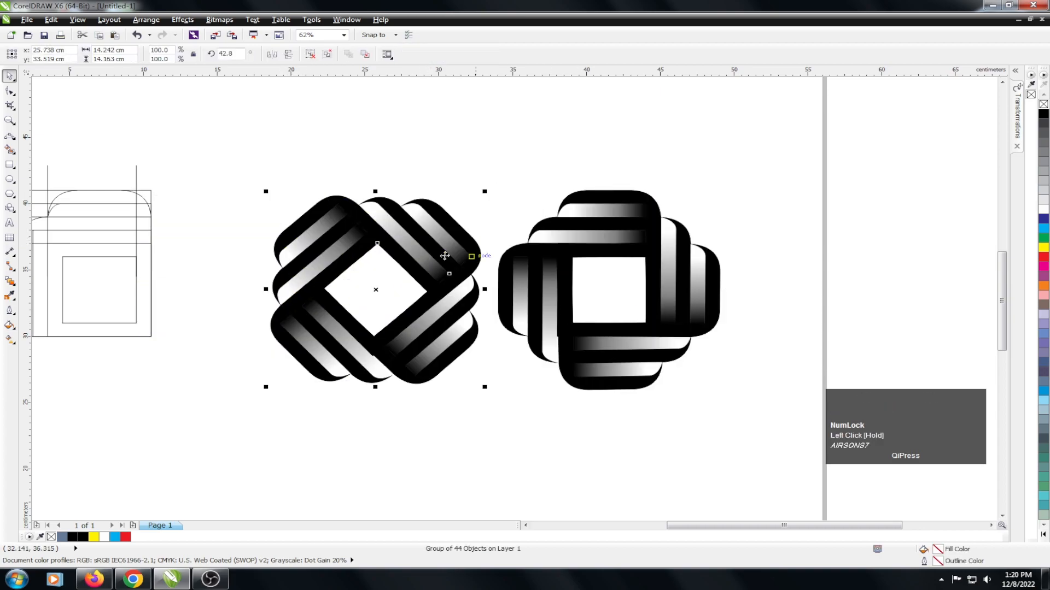
# - Select both logo versions and preview them full screen
pyautogui.scroll(-2, 326, 231)
pyautogui.moveTo(338, 199); pyautogui.dragTo(638, 339)
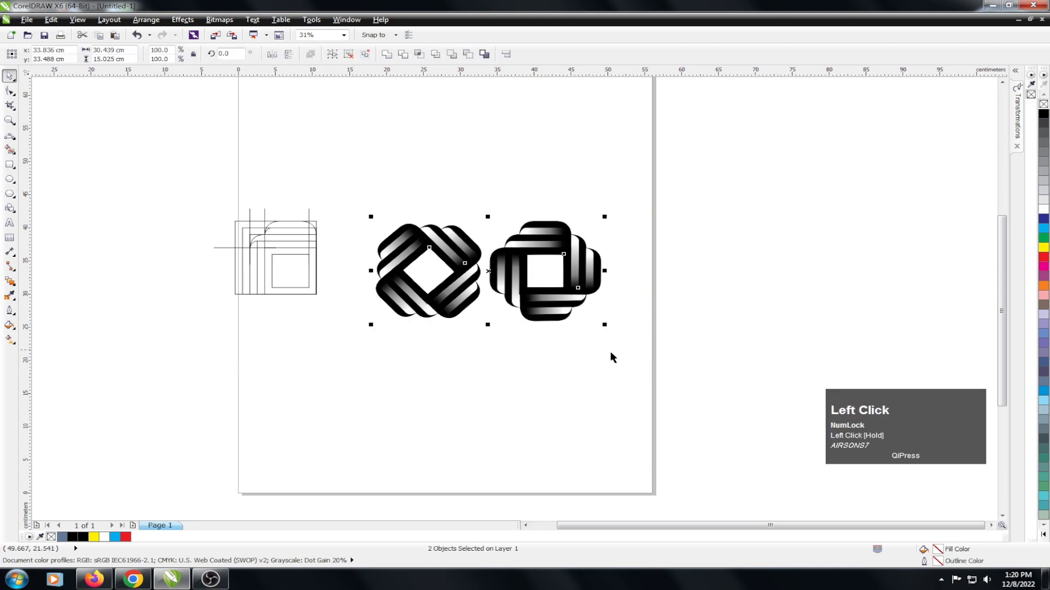
pyautogui.press('F9')
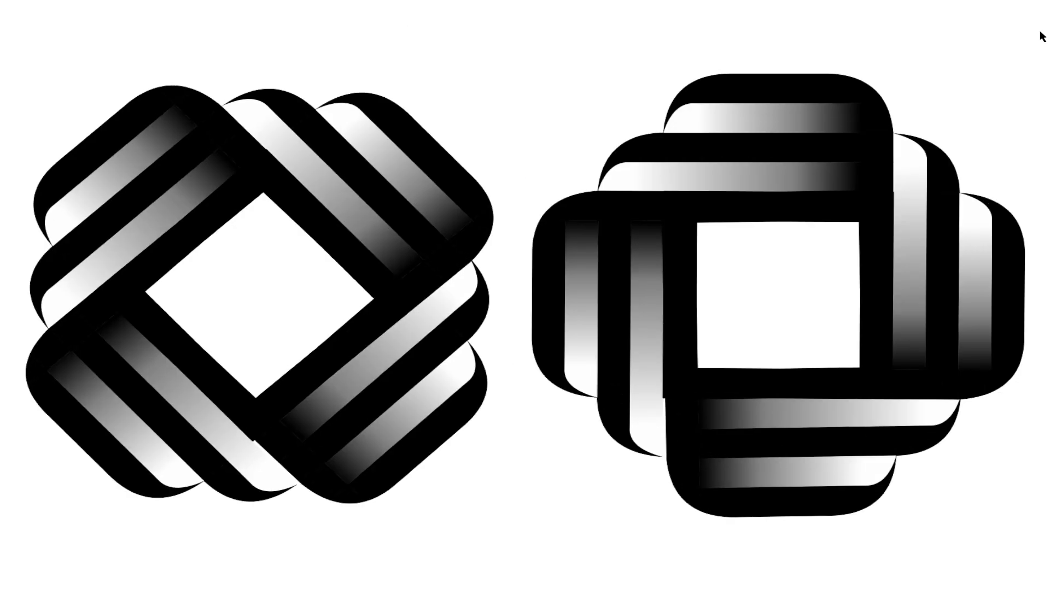